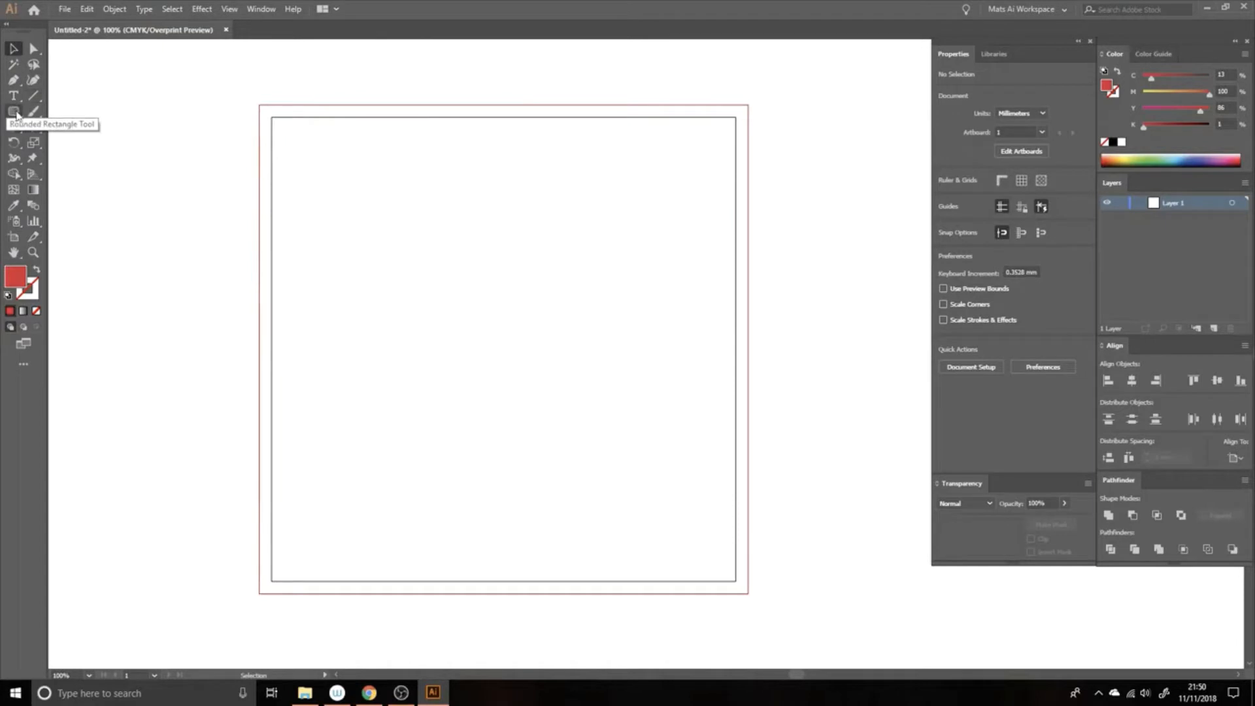
- Draw a red rectangle about 50 × 53 mm in the artboard's upper left corner
left_click(17, 114)
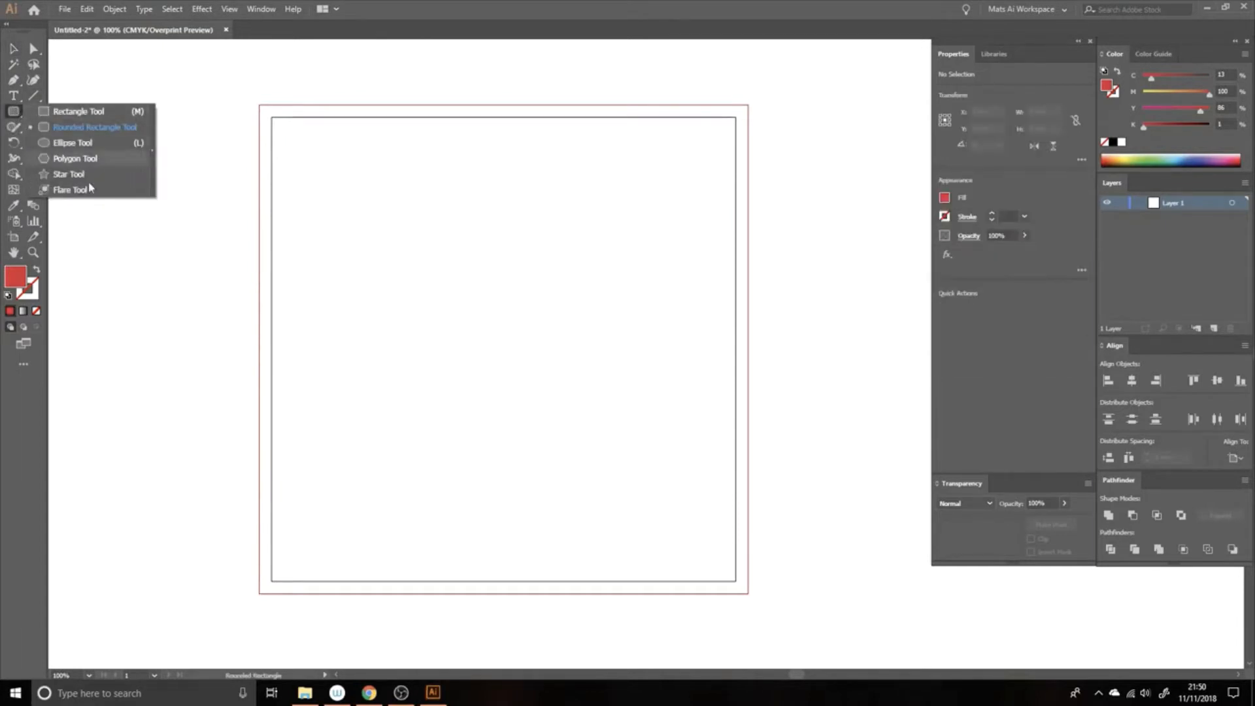
left_click(91, 112)
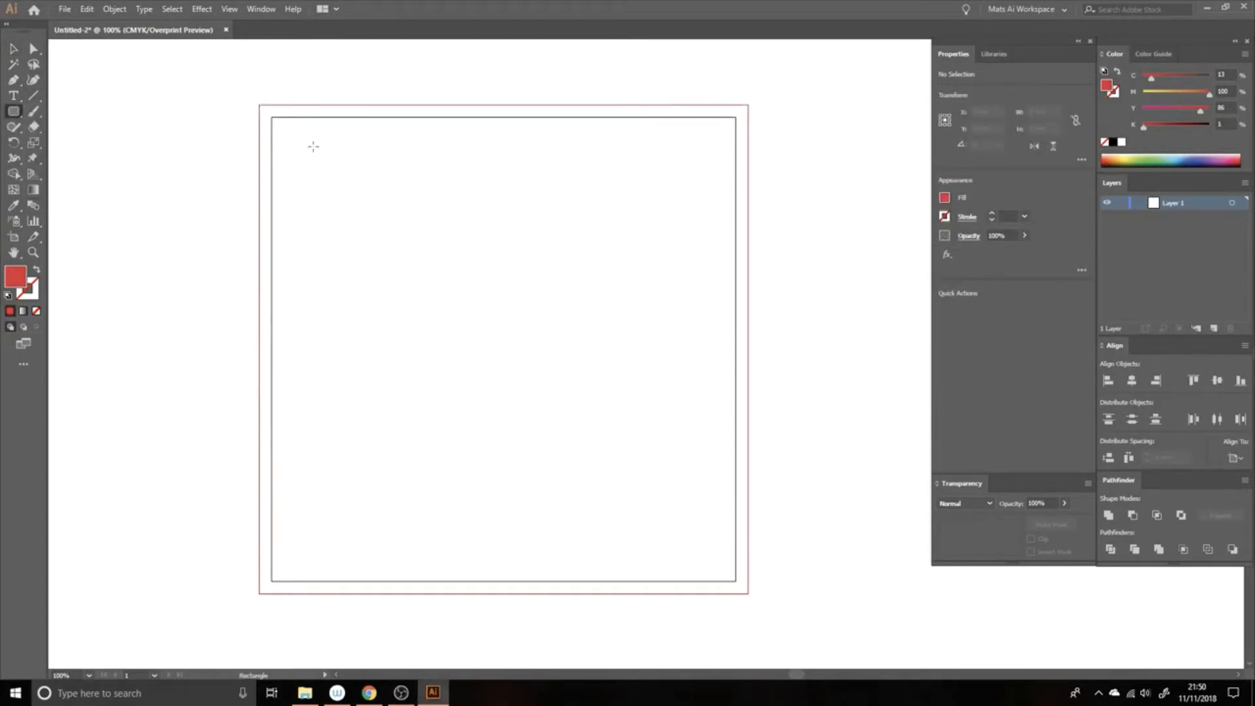
left_click_drag(298, 148, 421, 276)
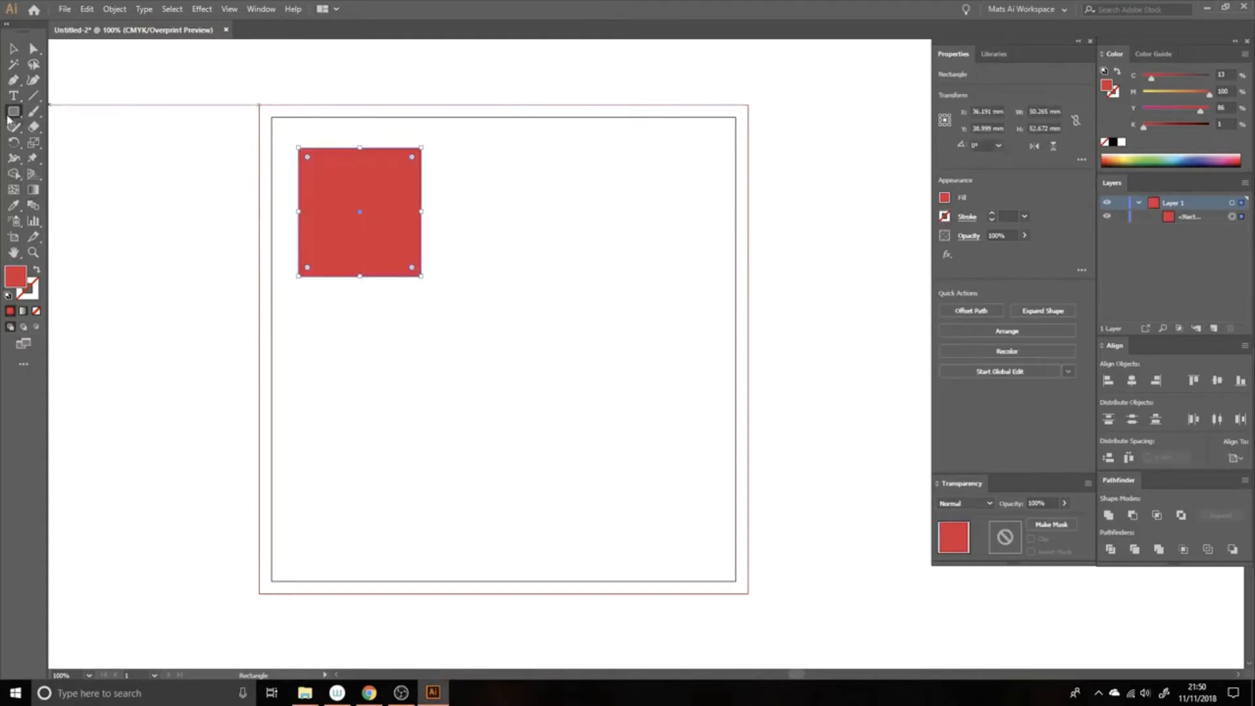
- Draw a rounded rectangle about 51 × 55 mm beside the first rectangle
left_click(13, 113)
left_click(140, 131)
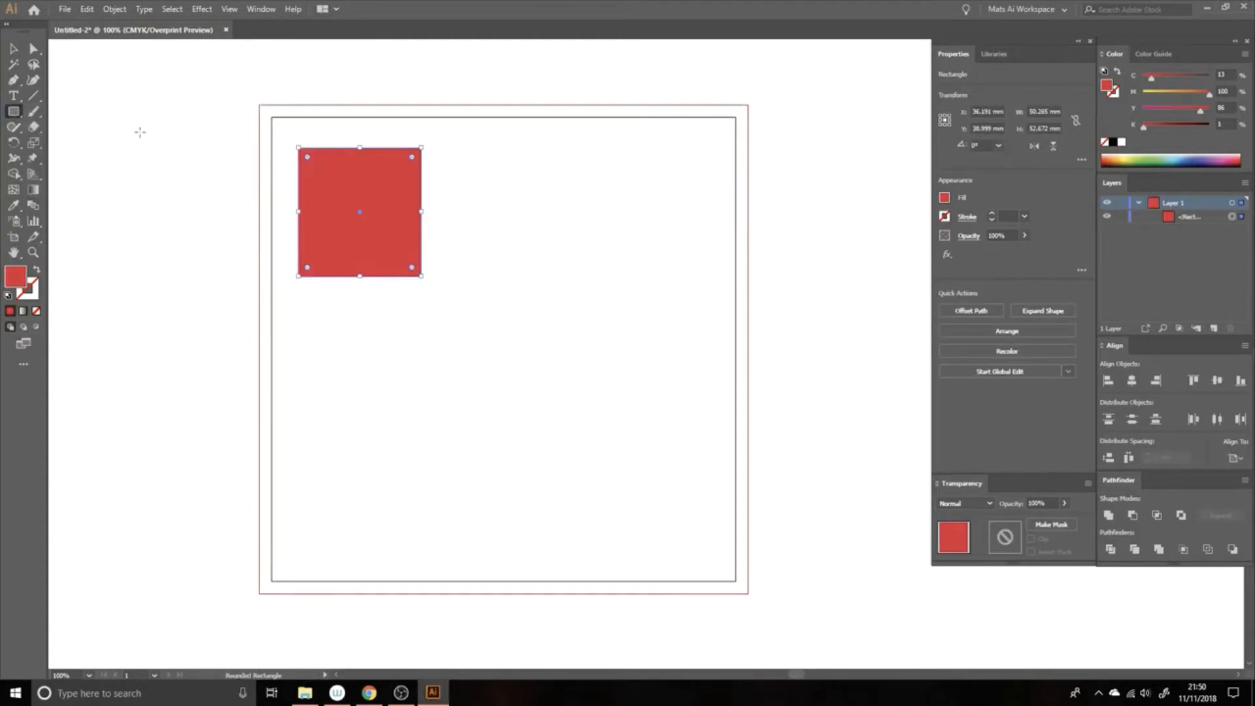
left_click_drag(444, 144, 569, 275)
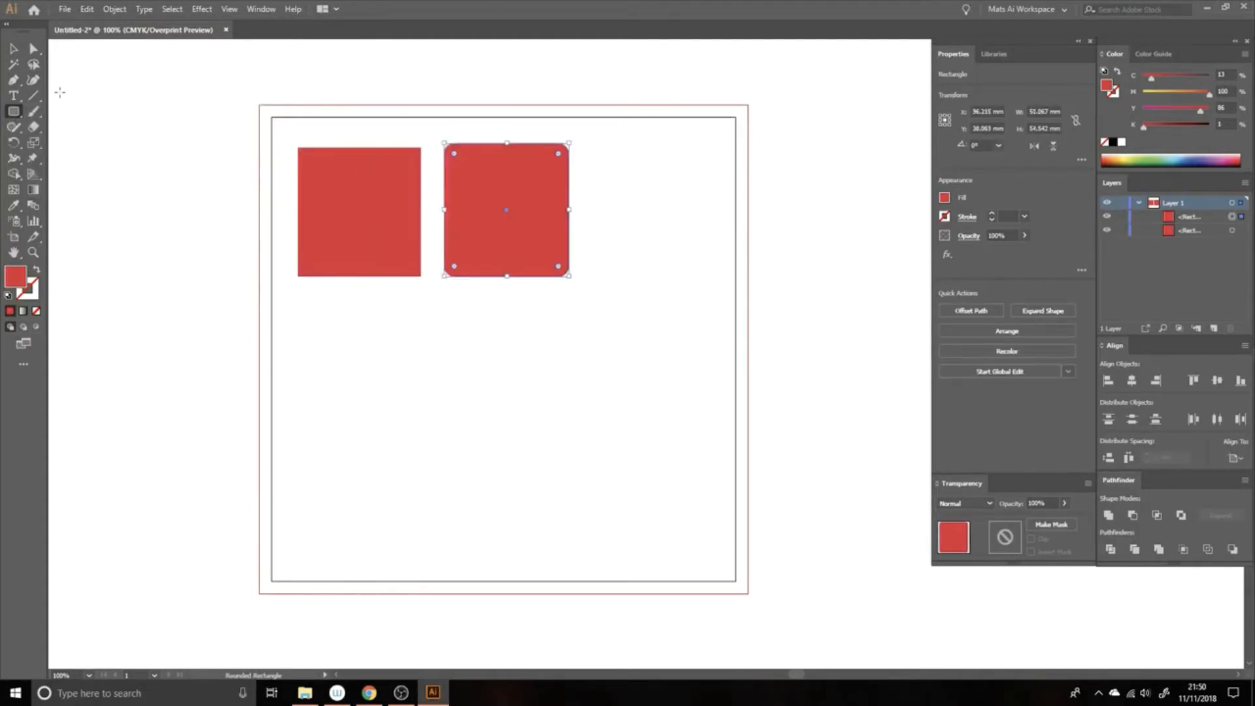
- Draw a circle about 53 mm in diameter beside the rounded rectangle to complete the row
left_click(13, 112)
left_click(140, 145)
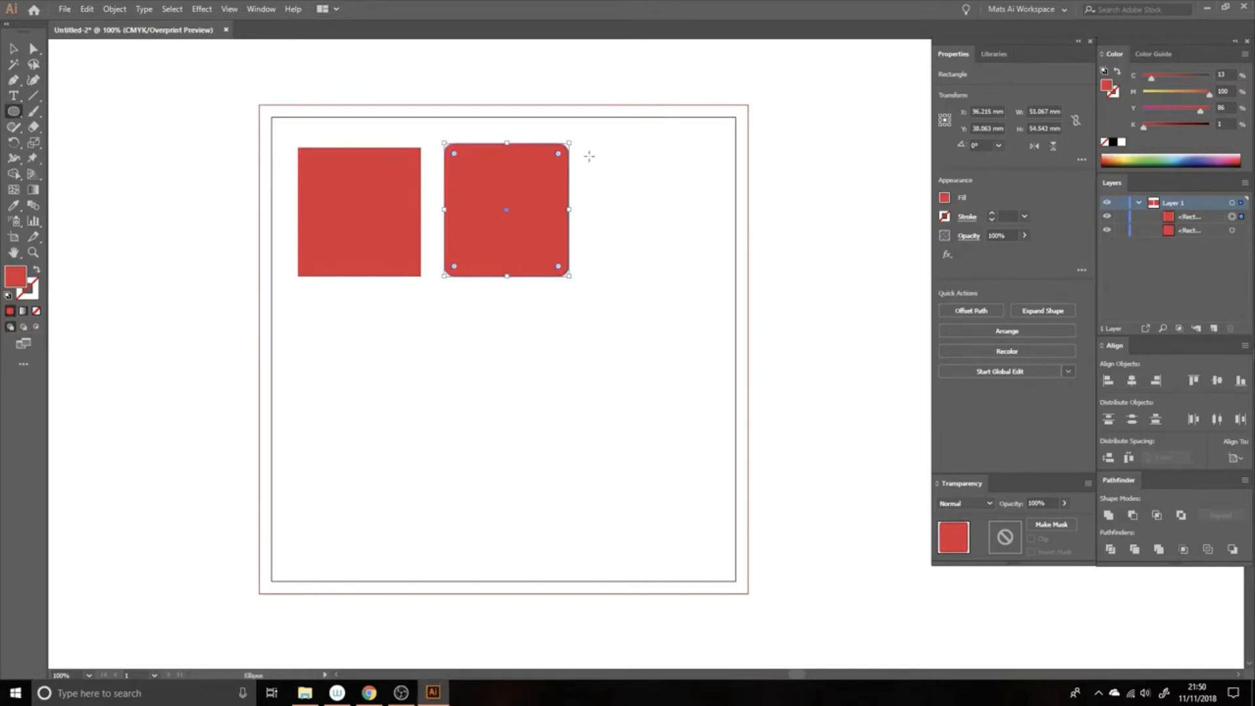
left_click_drag(593, 148, 722, 276)
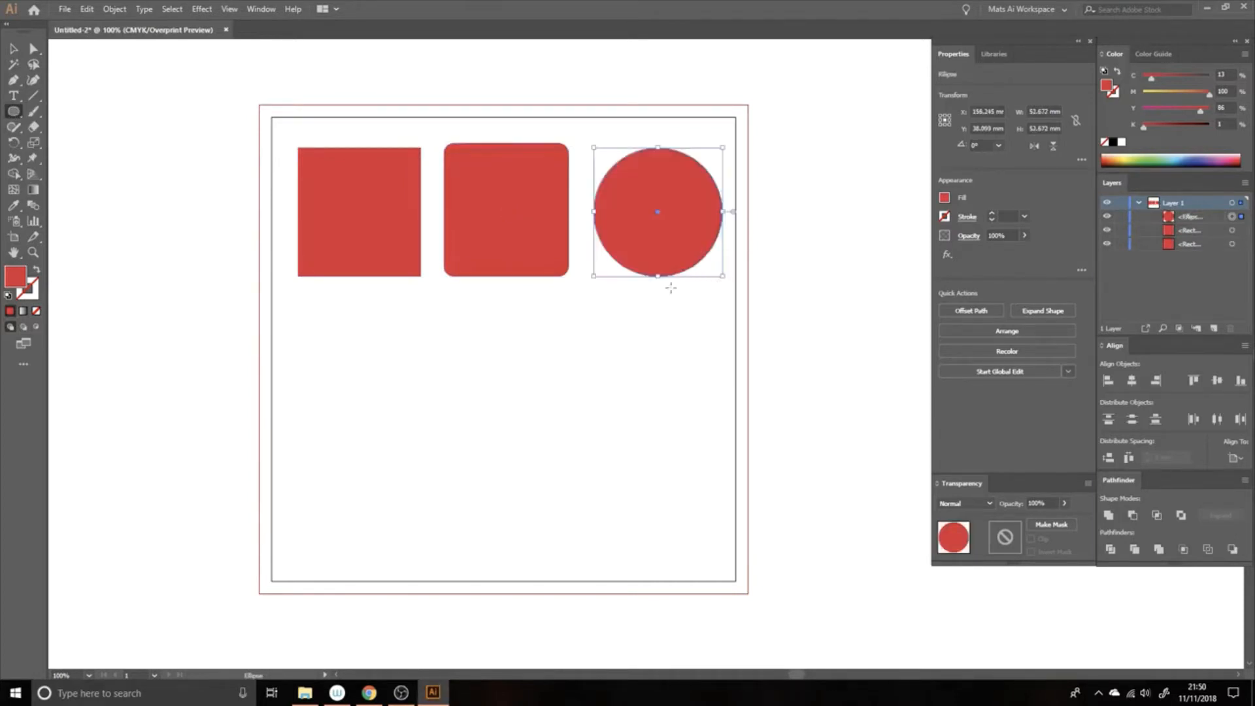
key("v")
left_click(569, 311)
- Resize the plain rectangle freehand to about 45 × 54 mm
key("z")
left_click(524, 243)
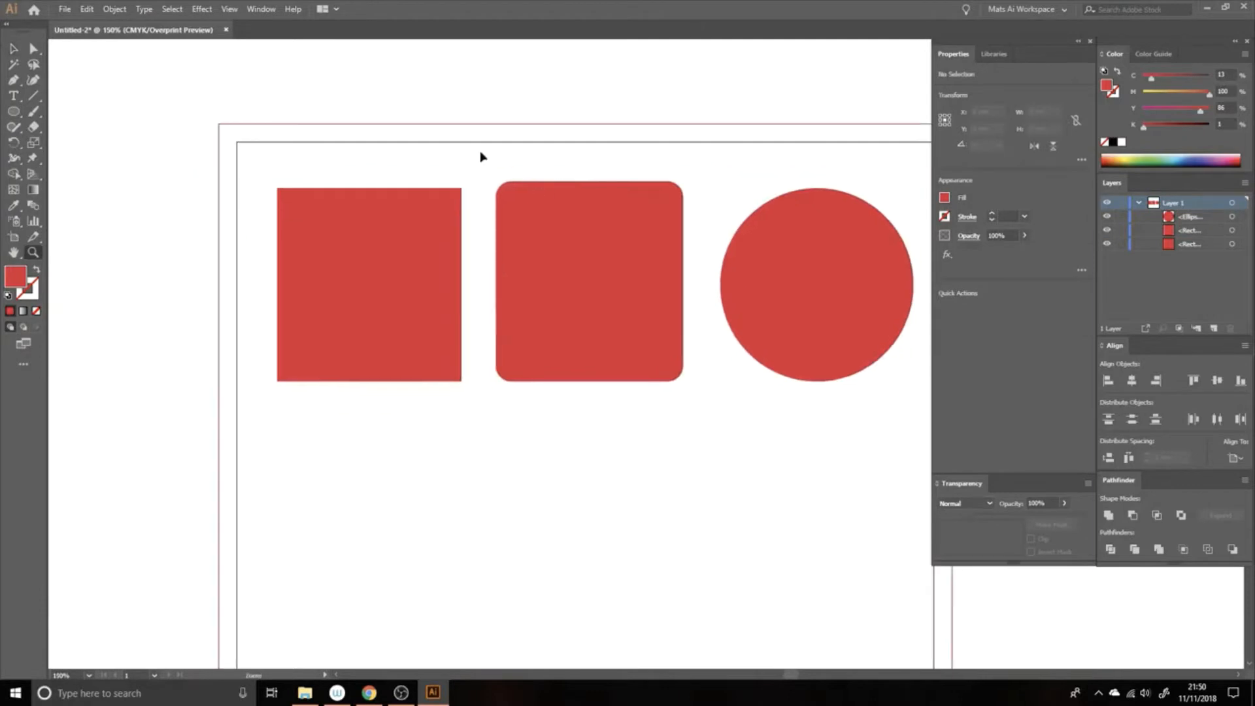
left_click_drag(490, 176, 381, 161)
key("v")
left_click(379, 174)
left_click(393, 198)
key("z")
left_click(420, 190)
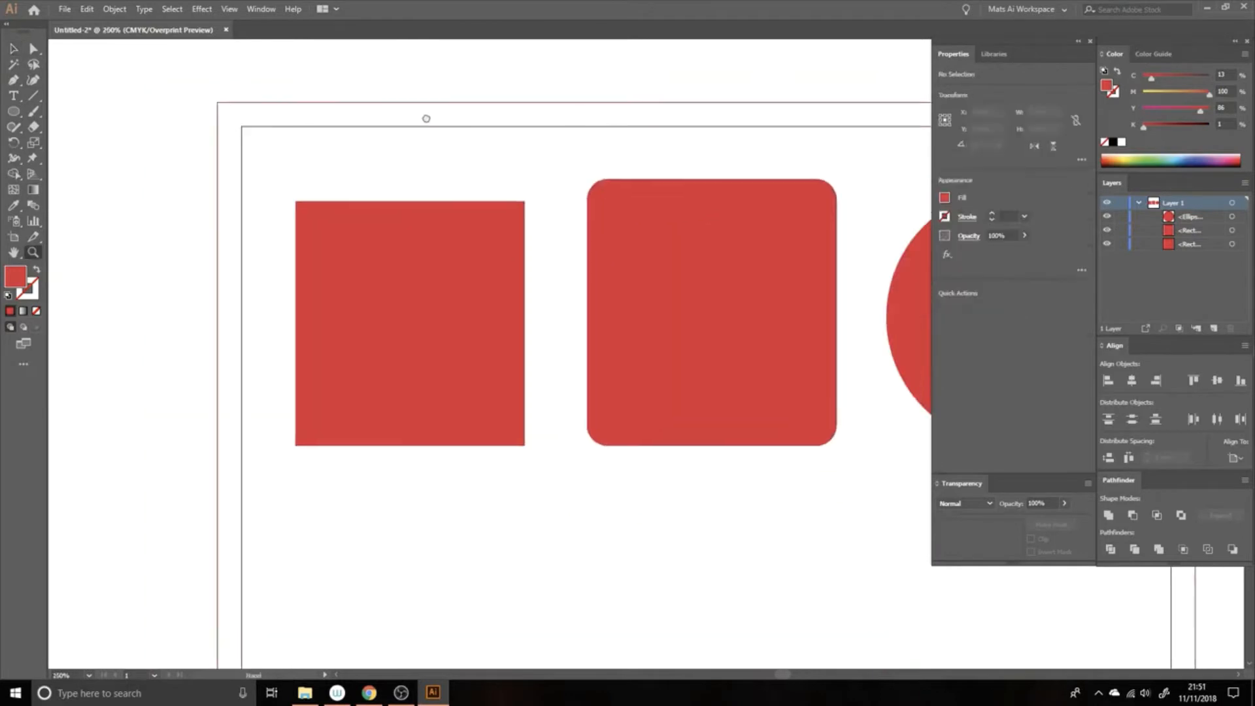
key("v")
left_click(437, 229)
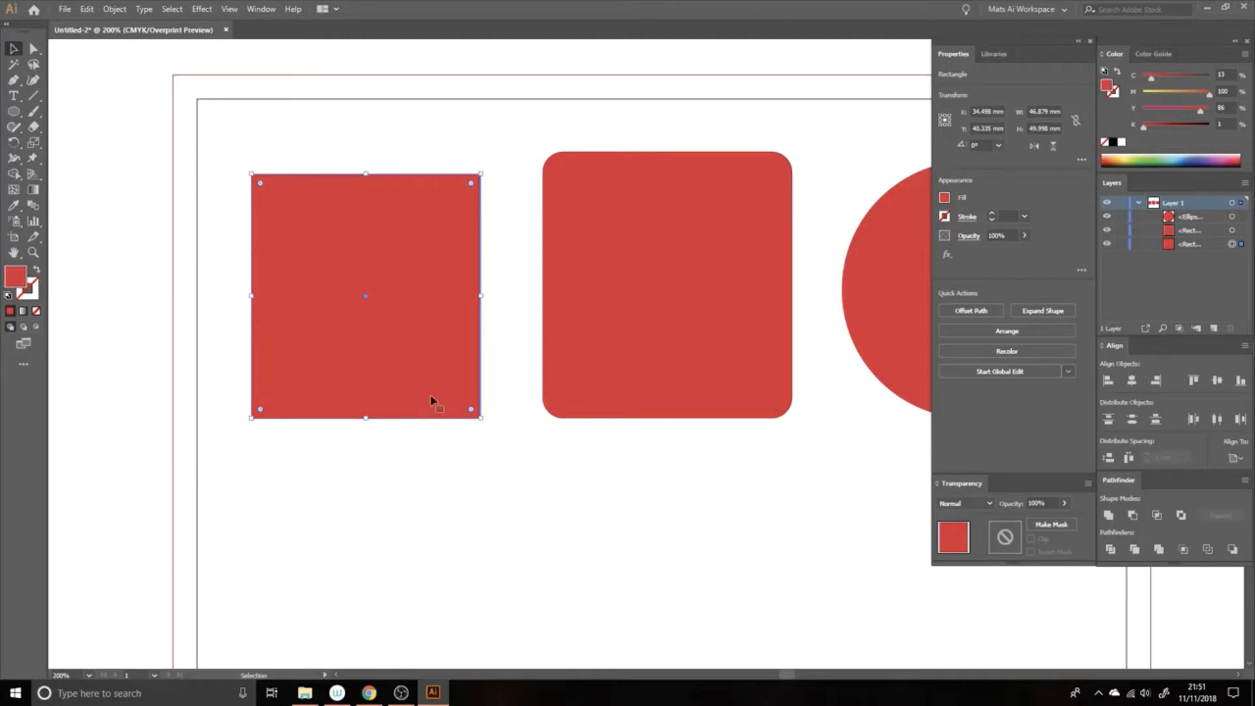
left_click_drag(480, 172, 469, 145)
mouse_move(363, 148)
left_mouse_down()
mouse_move(377, 196)
mouse_move(373, 140)
mouse_move(377, 207)
mouse_move(377, 147)
mouse_move(377, 156)
left_mouse_up()
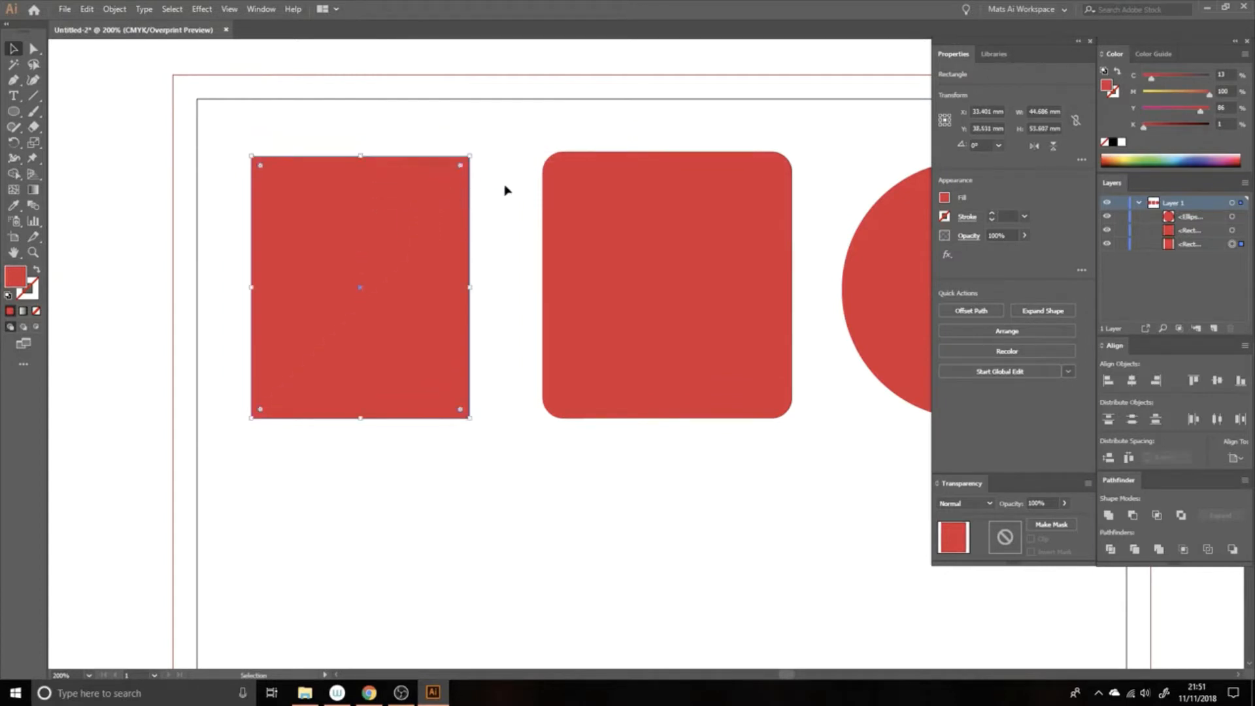
left_click(504, 196)
- Try rounding all four corners of the plain rectangle heavily with its live corners, and undo it
left_click_drag(504, 207, 403, 203)
left_click(316, 204)
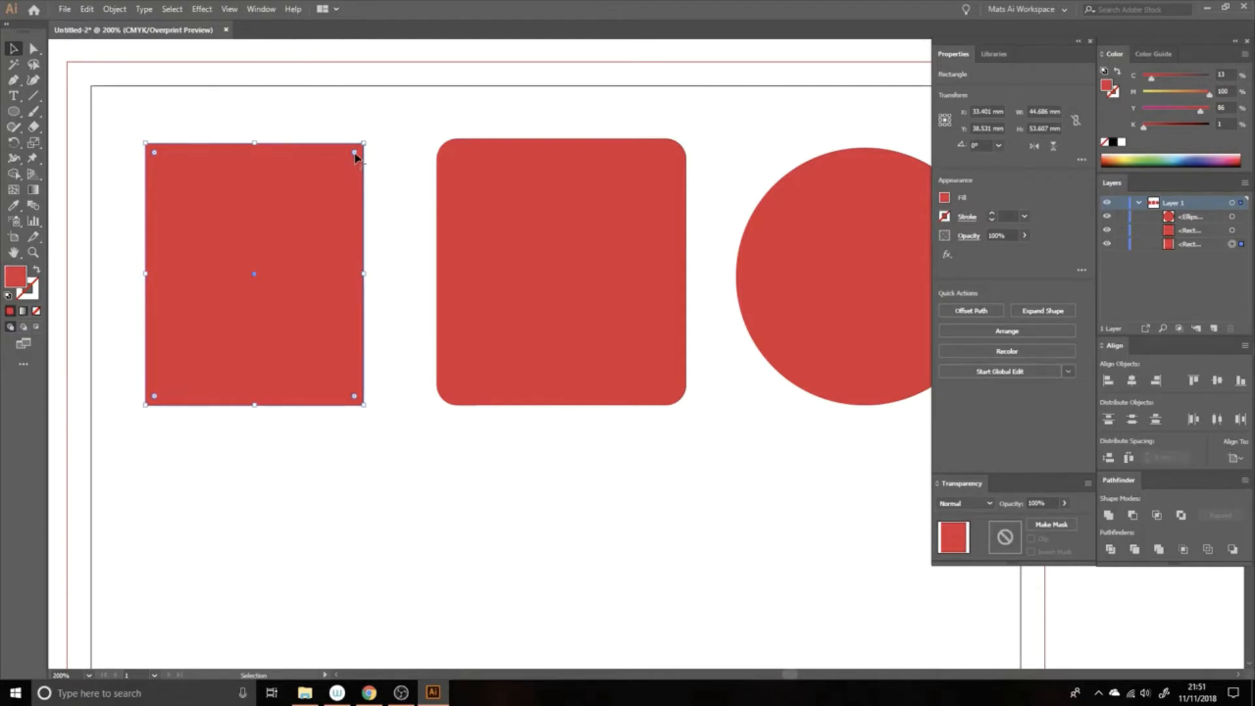
left_click_drag(353, 156, 323, 189)
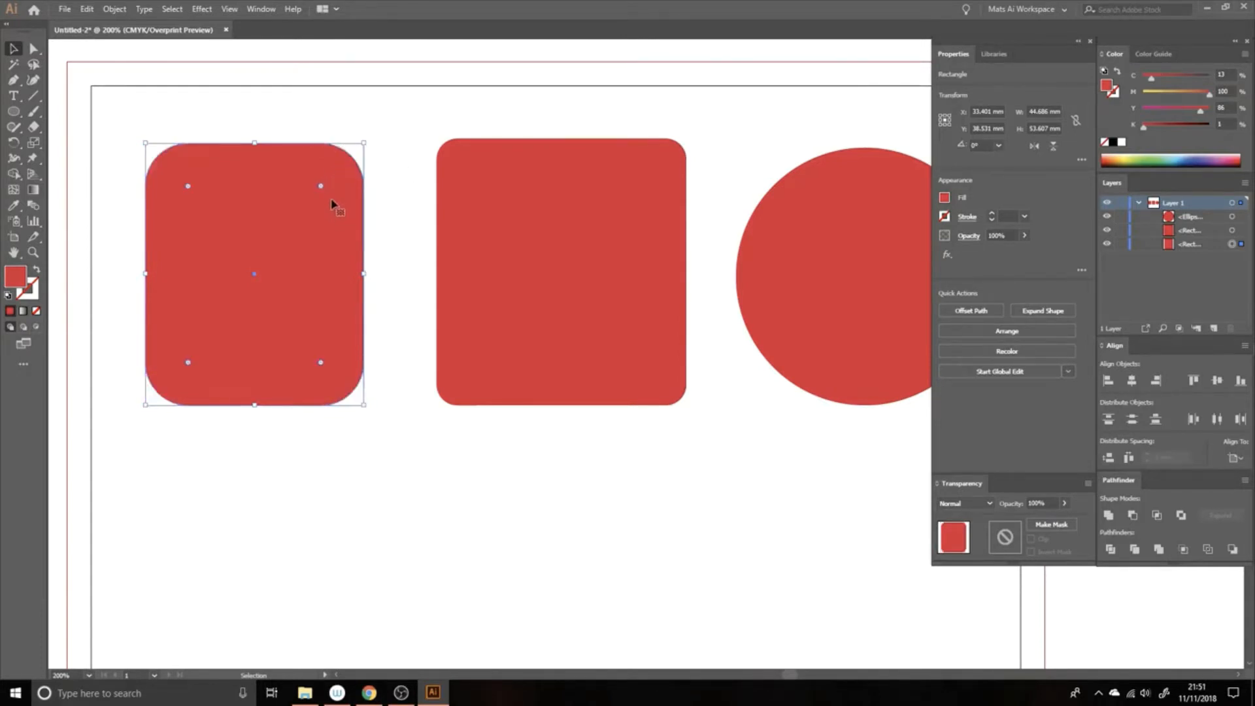
key("a")
key("ctrl+z")
key("v")
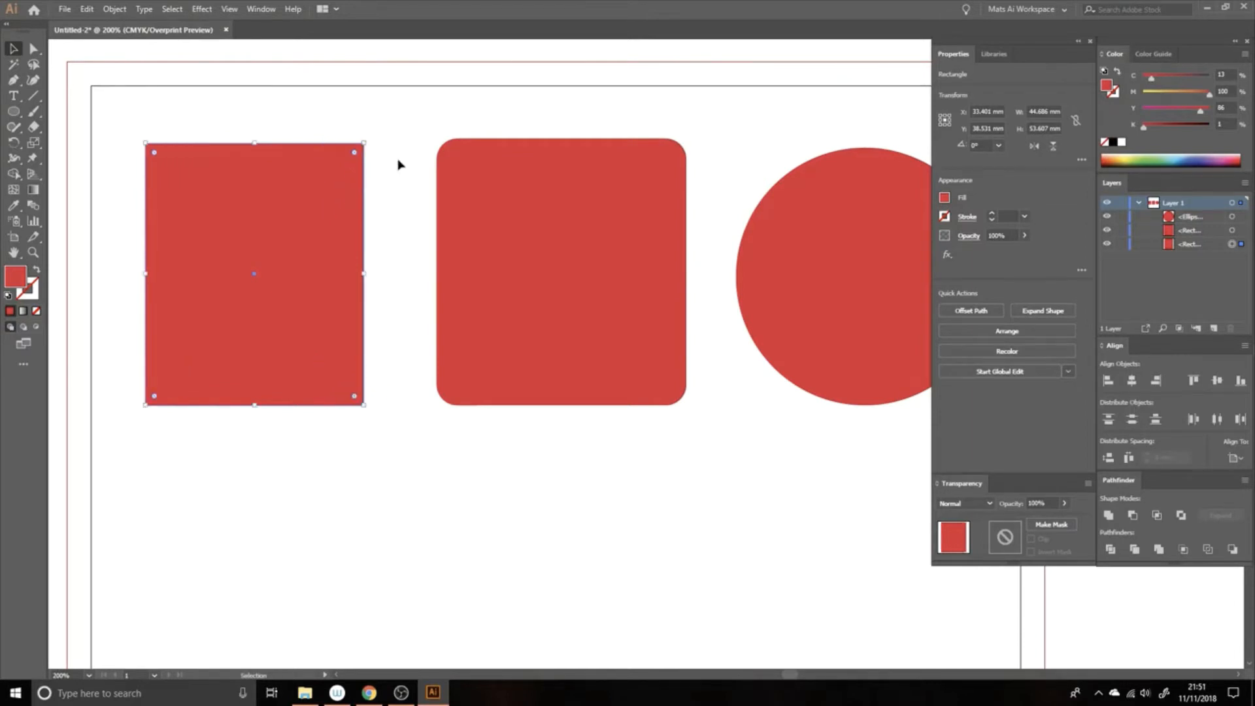
- Round all four corners of the plain rectangle slightly, to a radius of about 2.6 mm
left_click(400, 163)
left_click(350, 165)
left_click_drag(352, 157, 351, 161)
left_click(401, 280)
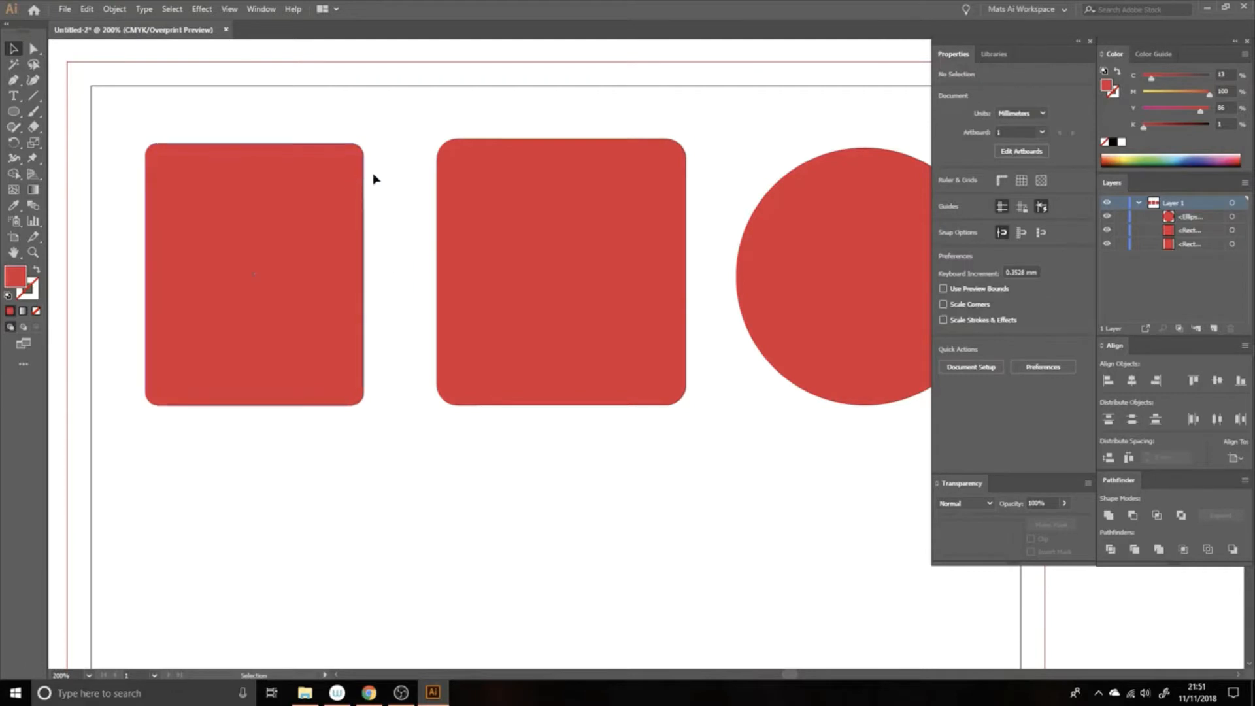
- Round only the upper right corner of the leftmost rectangle into a much larger curve
left_click(341, 173)
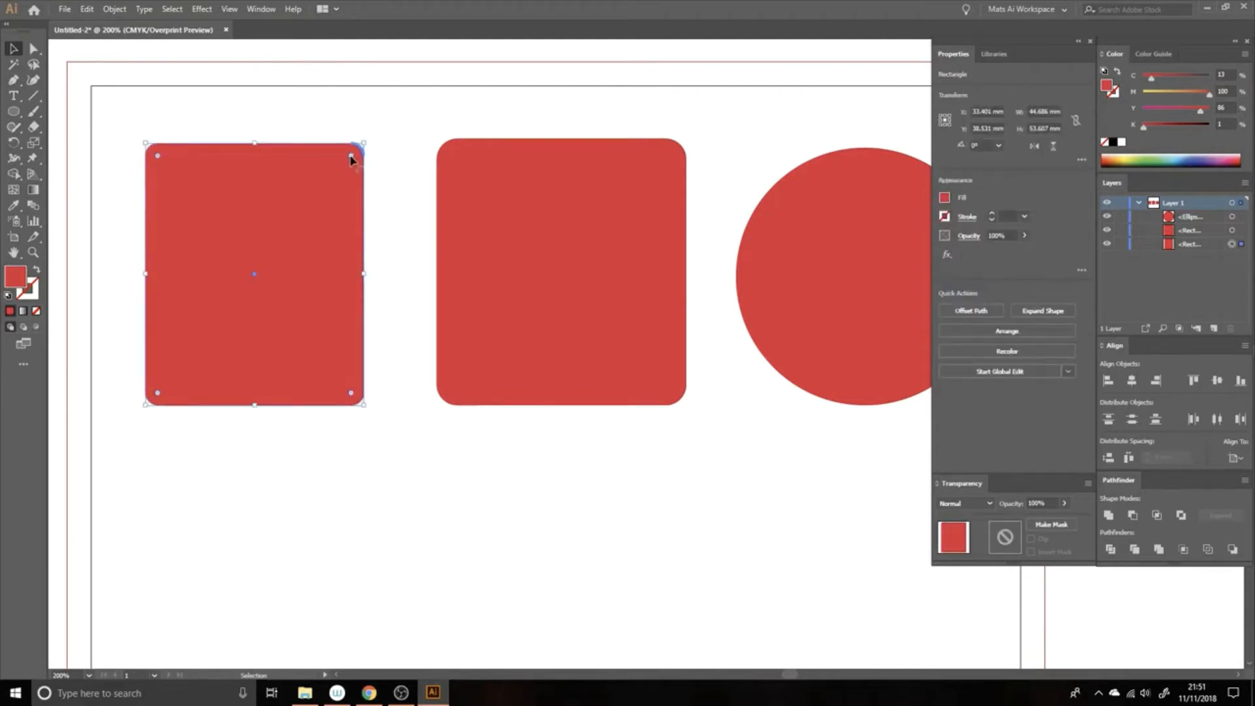
double_click(351, 158)
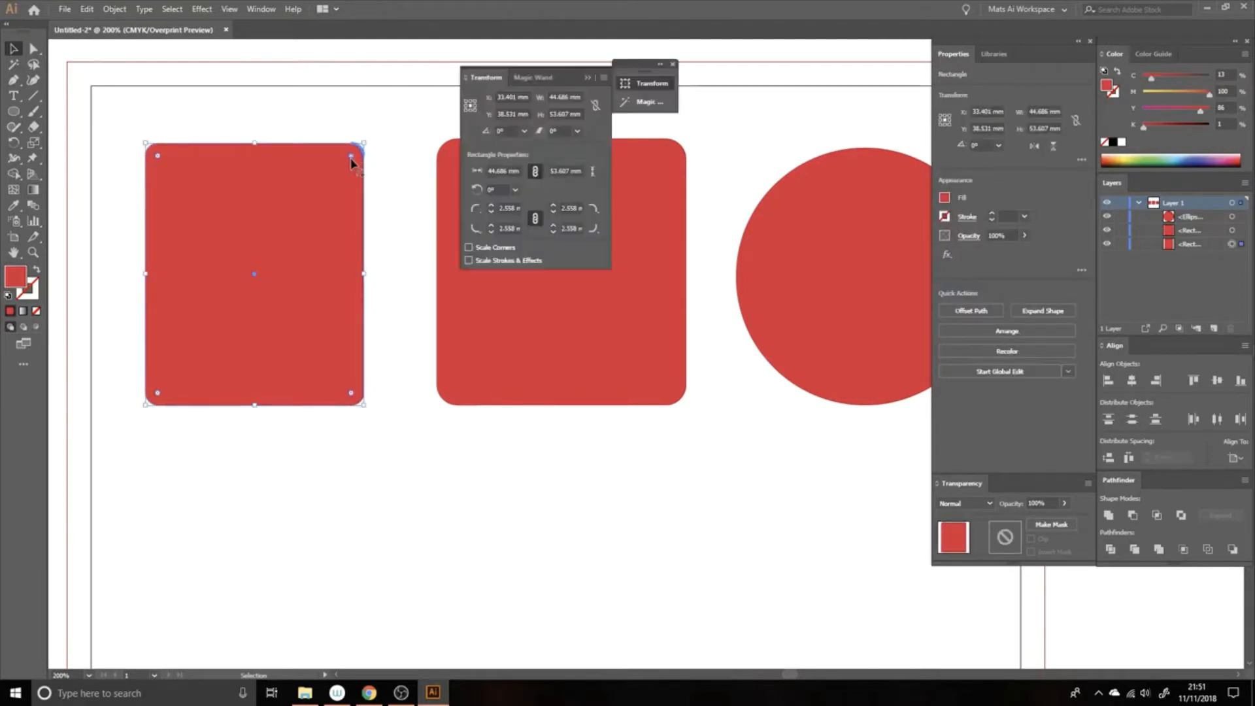
left_click(589, 78)
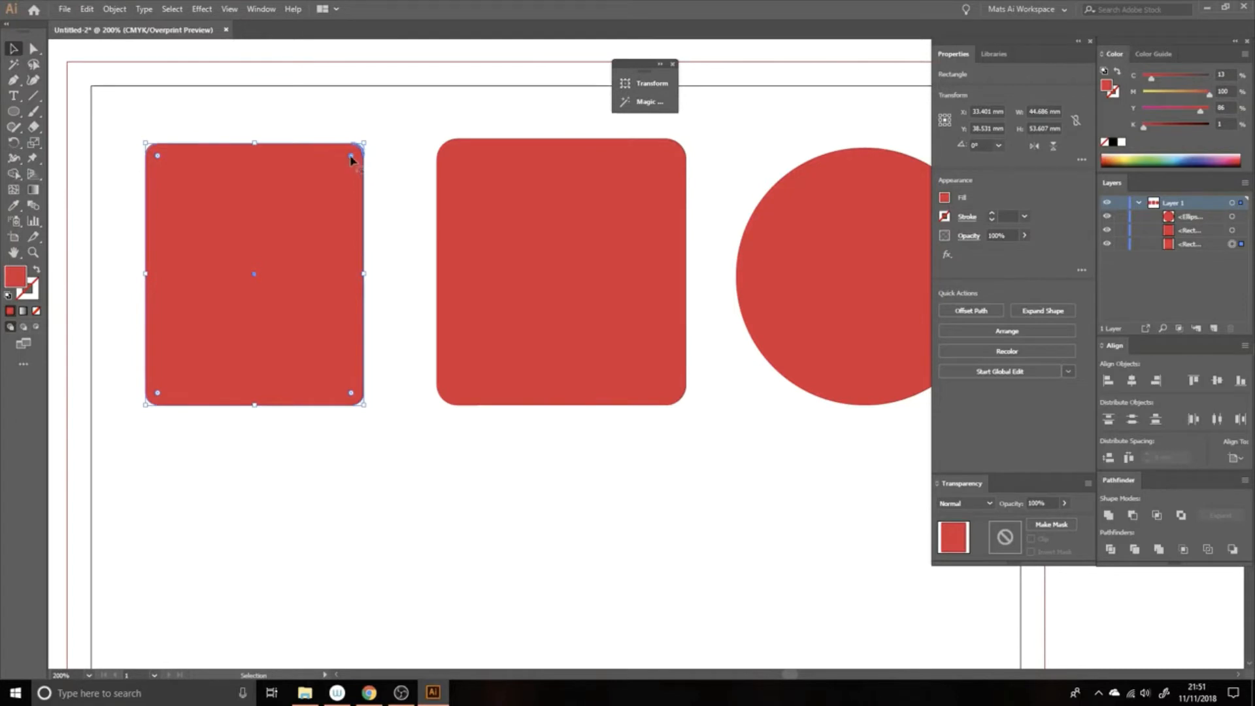
left_click_drag(351, 158, 276, 237)
left_click(393, 191)
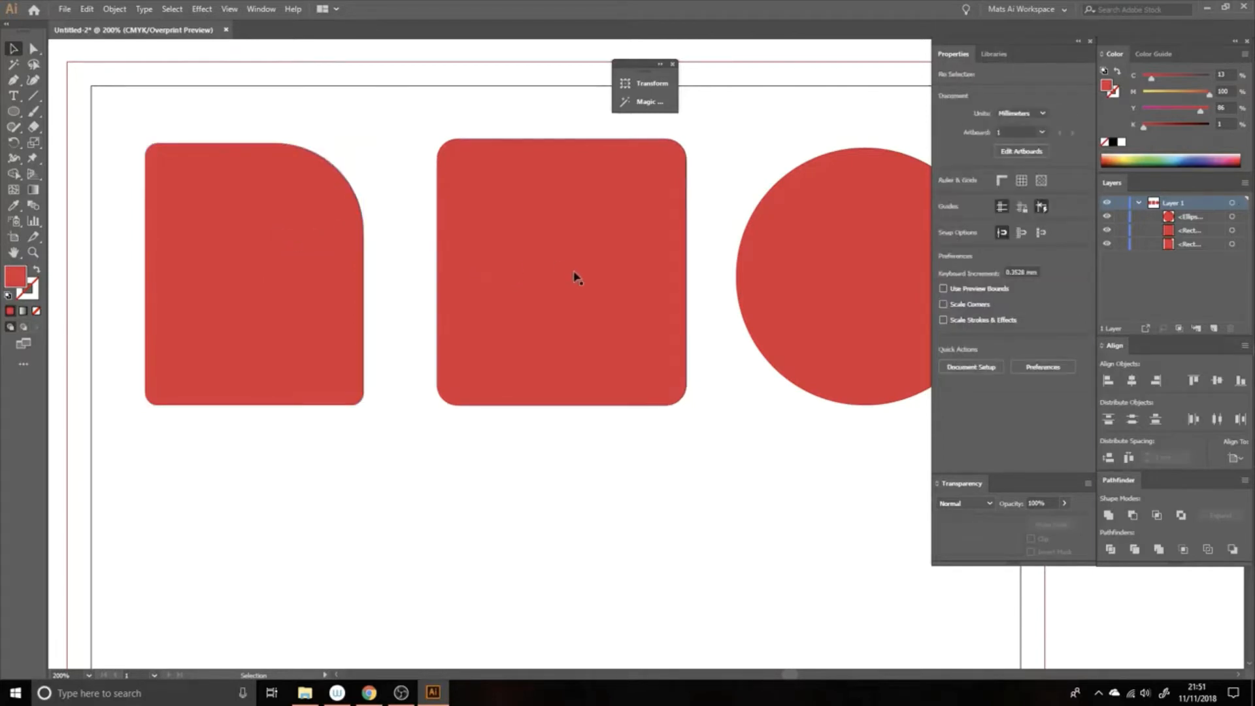
- Draw a hexagon below the leftmost rectangle and rotate and scale it to point upward, about 41 × 47 mm
key("z")
left_click(538, 269, "alt")
left_click_drag(537, 274, 402, 112)
key("v")
key("space")
left_click_drag(14, 111, 115, 157)
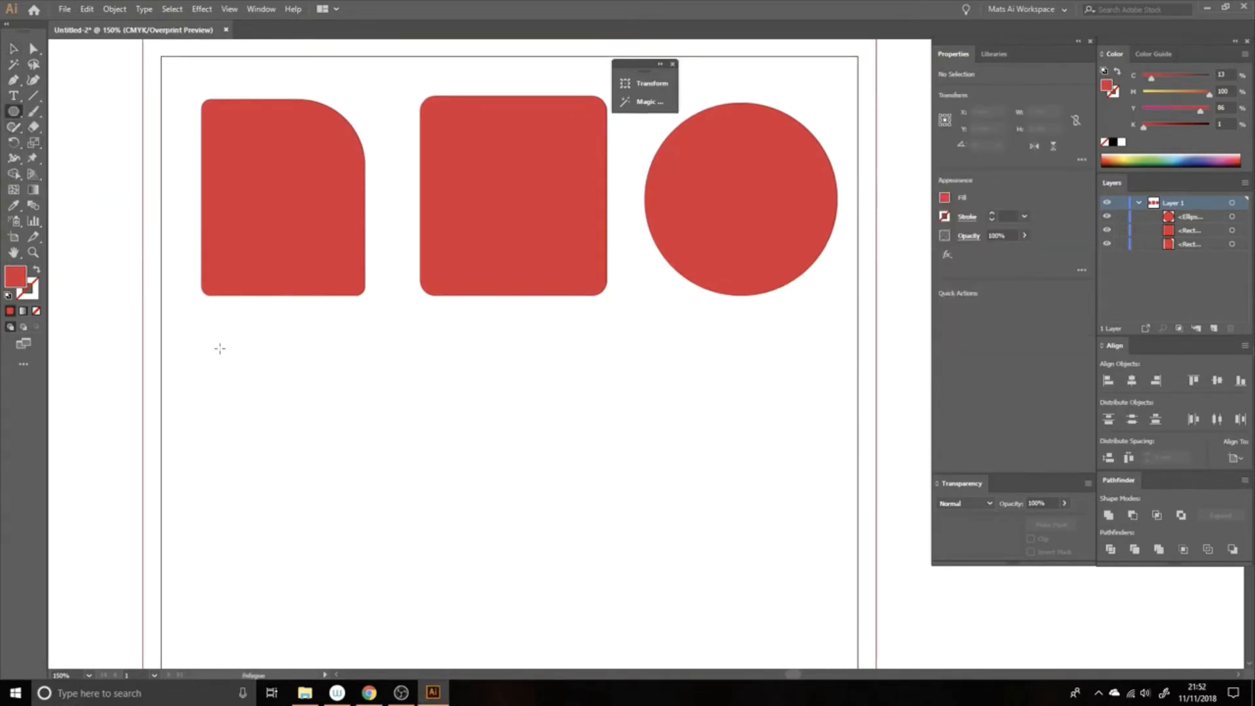
left_click_drag(256, 390, 328, 429)
key("v")
left_click_drag(294, 381, 311, 410)
left_click(339, 423)
mouse_move(345, 356)
left_mouse_down()
mouse_move(393, 292)
mouse_move(357, 358)
left_mouse_up()
- Try rounding the hexagon's corners fully into a circle, and undo it
left_click_drag(345, 469, 263, 423)
left_click(428, 405)
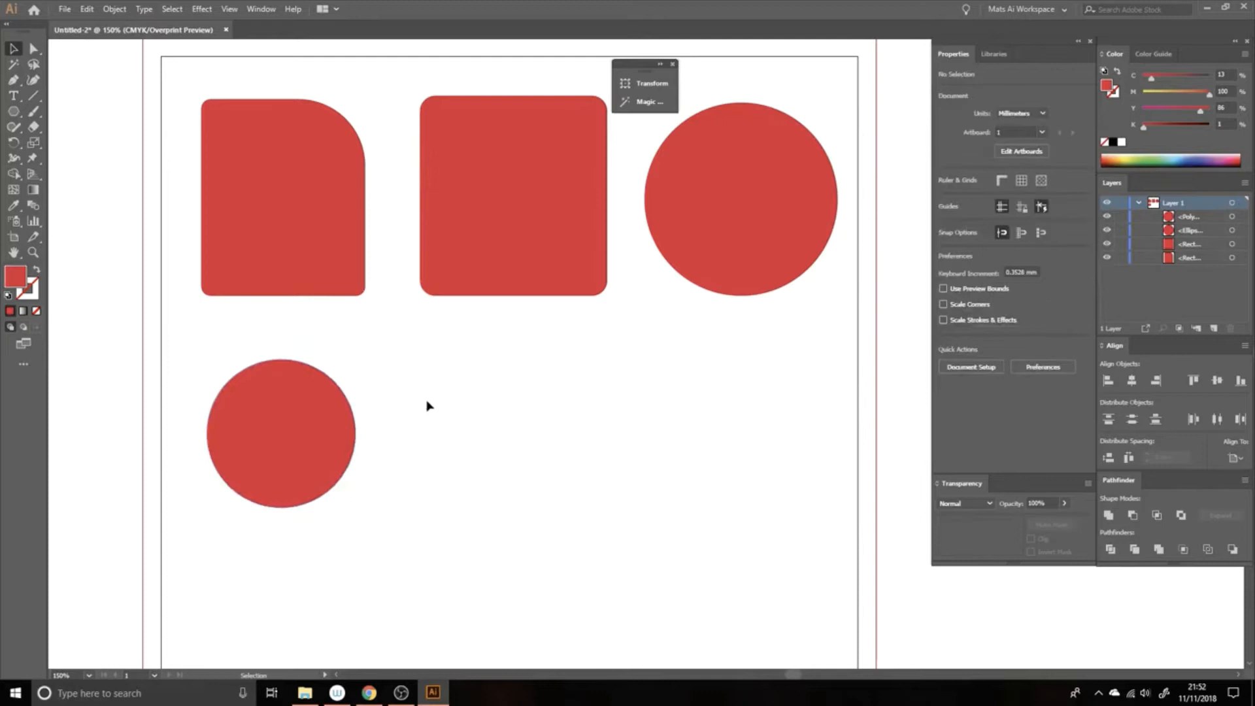
left_click(318, 427)
left_click_drag(14, 111, 72, 158)
key("ctrl+z")
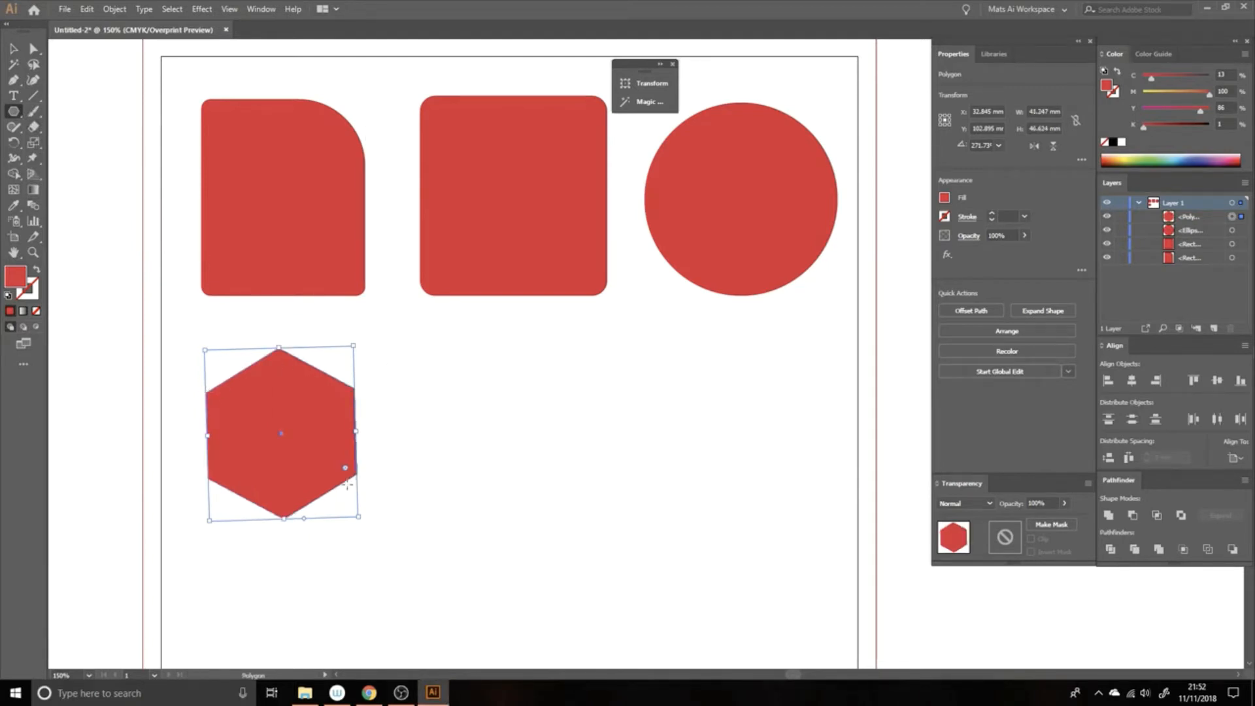
- Create an 8-sided polygon with a 21.4525 mm radius beside the hexagon and center it roughly below the rounded rectangle
left_click(528, 430)
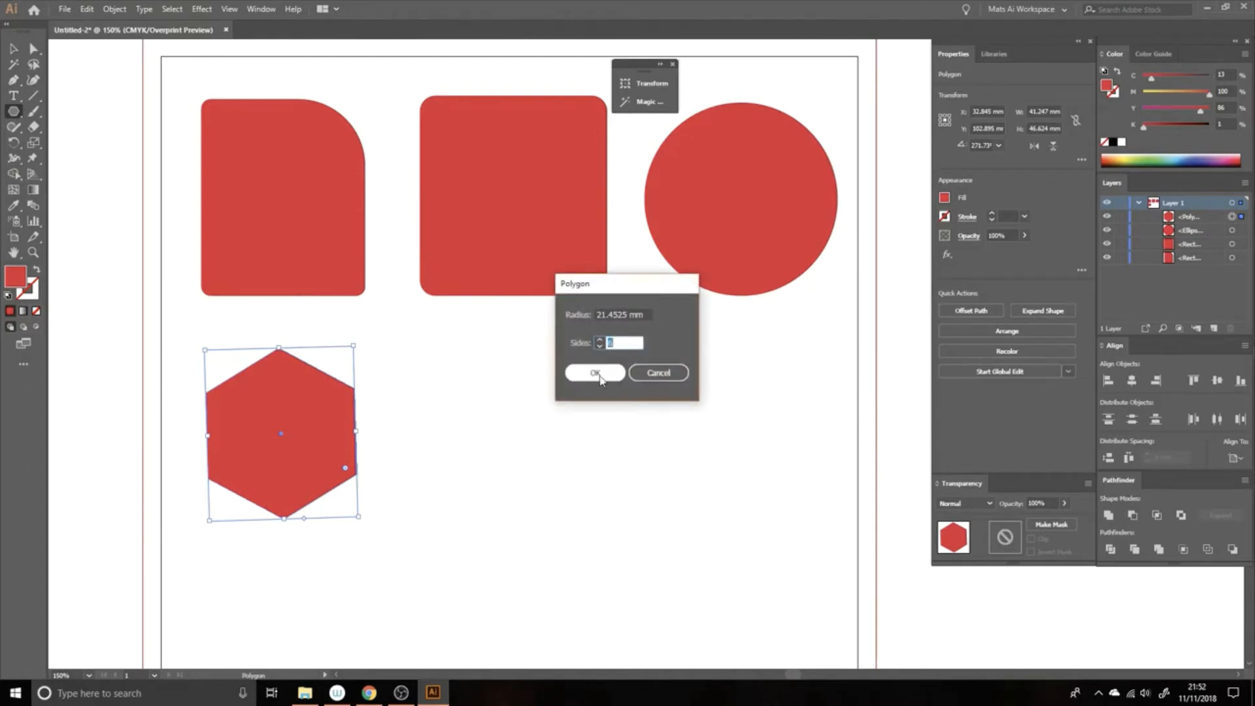
key("Escape")
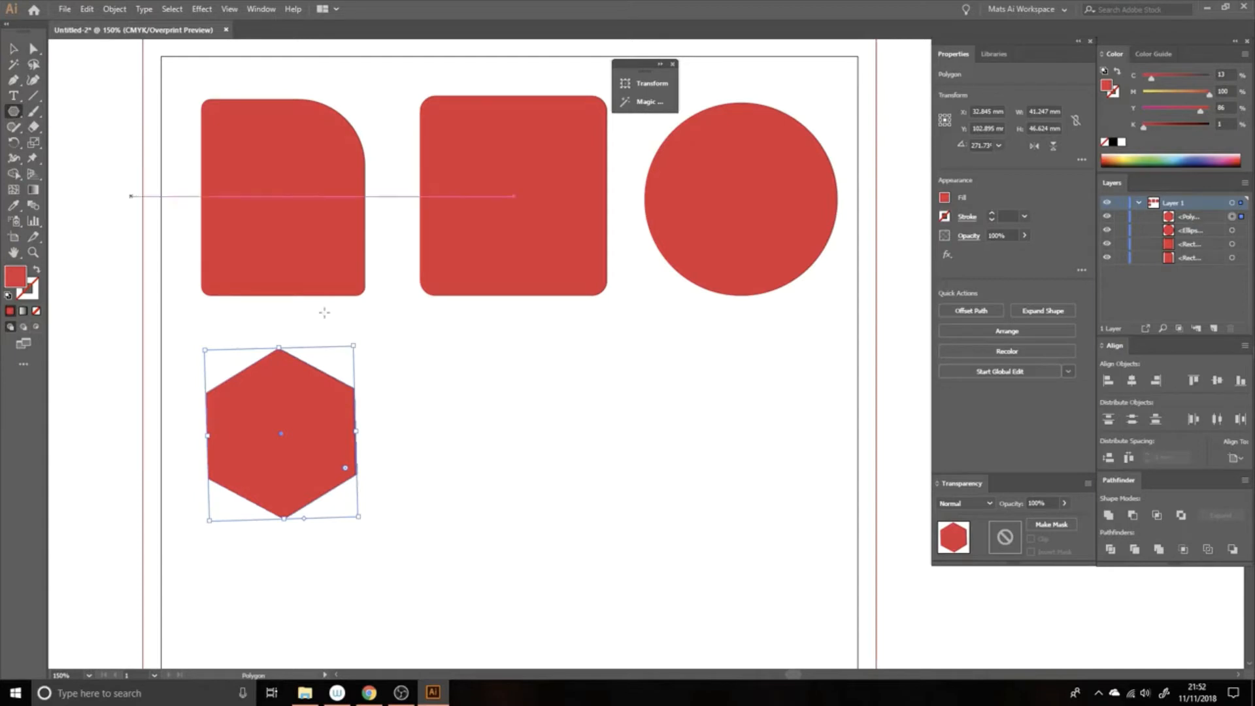
left_click_drag(12, 112, 59, 159)
left_click(530, 423)
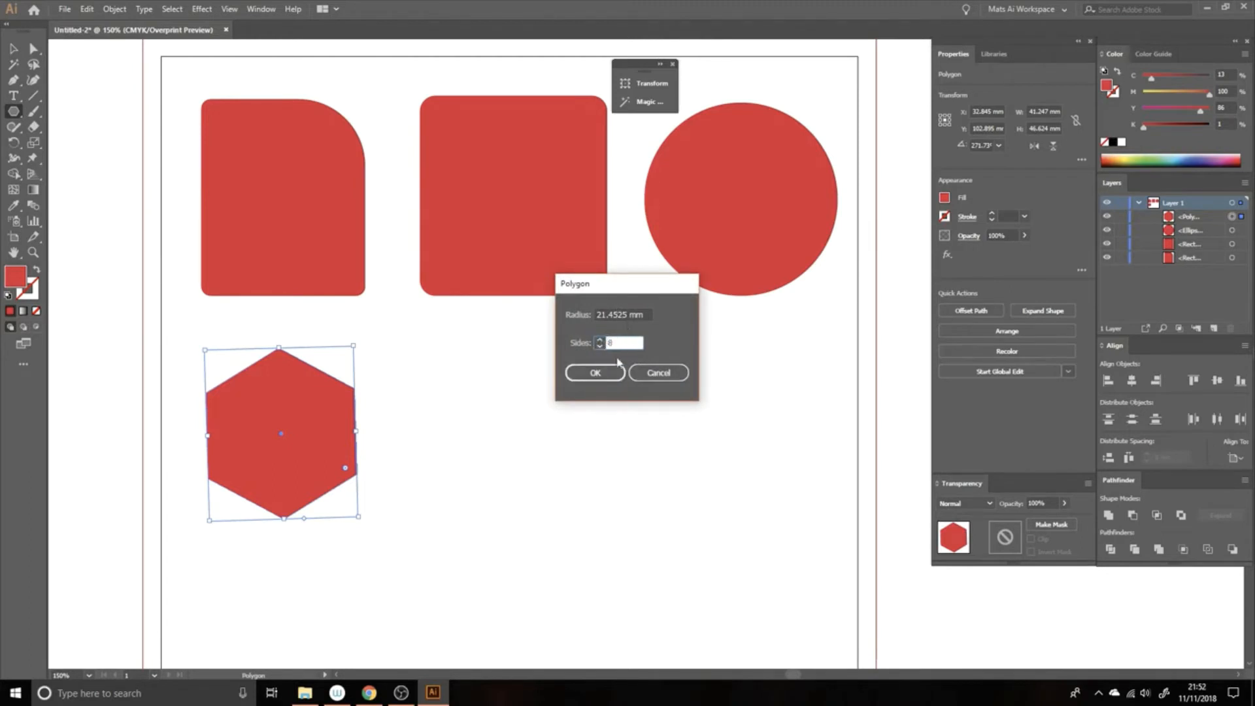
left_click(595, 372)
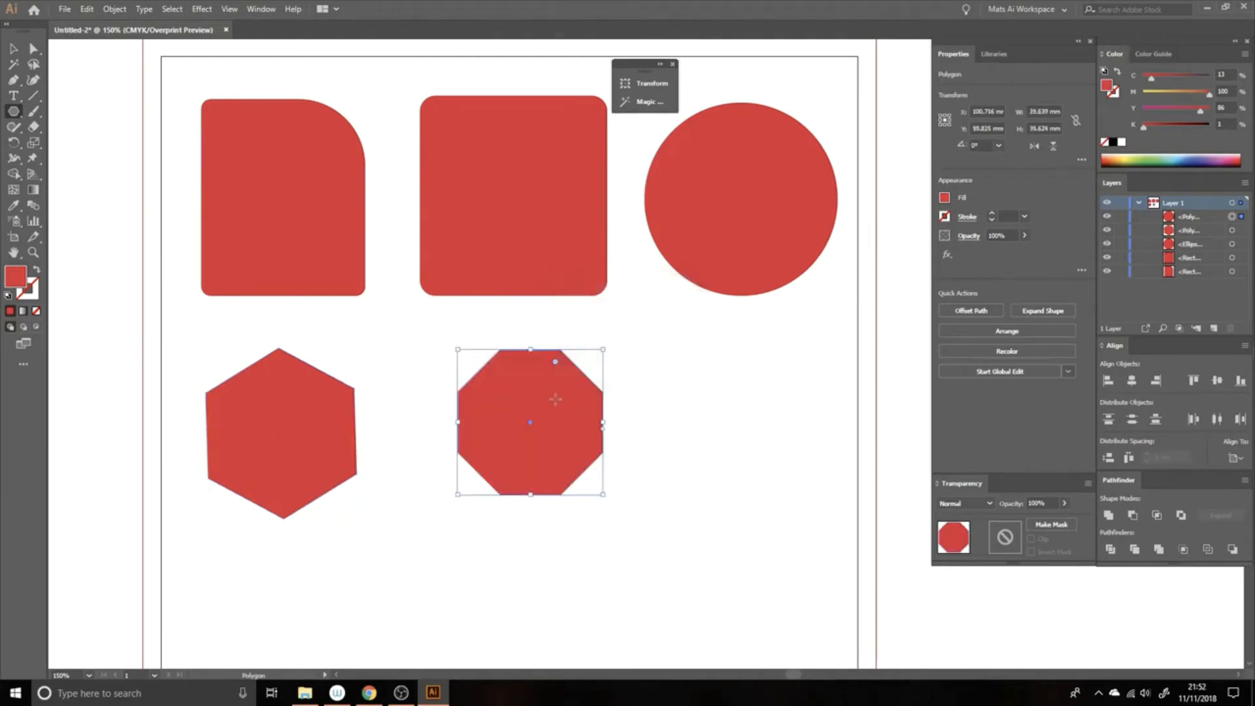
key("v")
left_click_drag(574, 420, 532, 438)
left_click(594, 420)
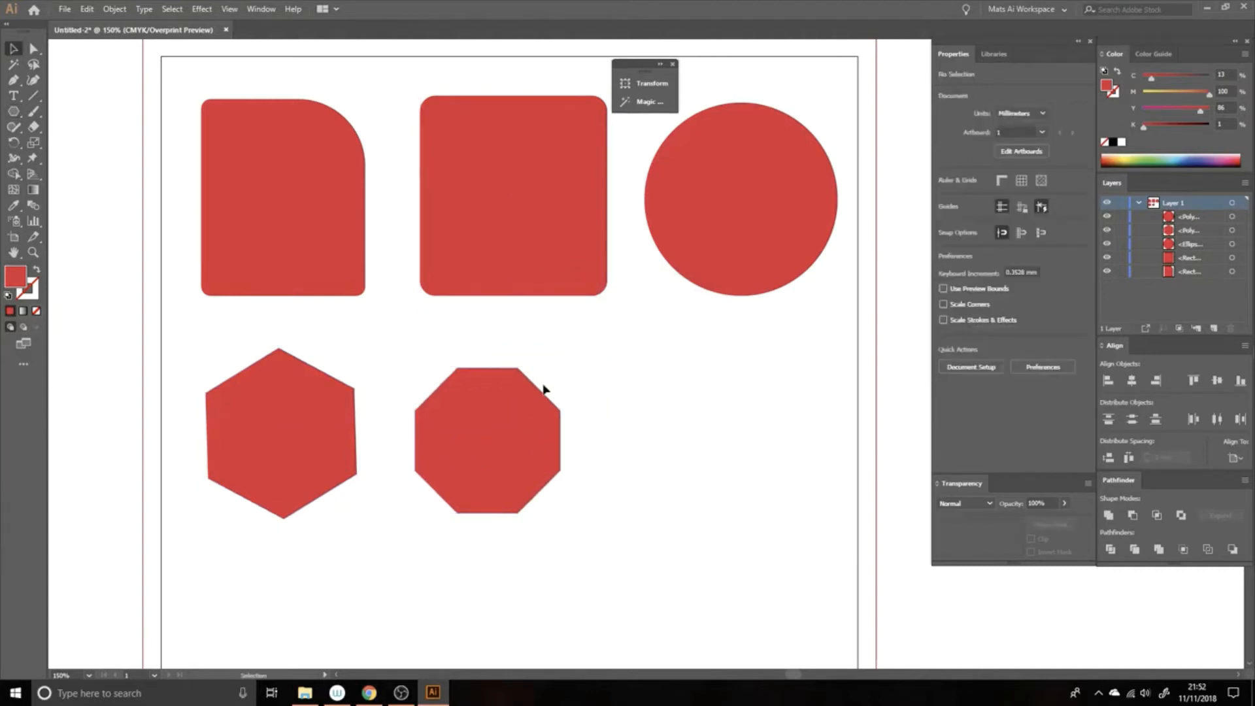
- Draw a five-pointed star beside the octagon, position it below the circle and enlarge it to about 49 × 46 mm
left_click(14, 112)
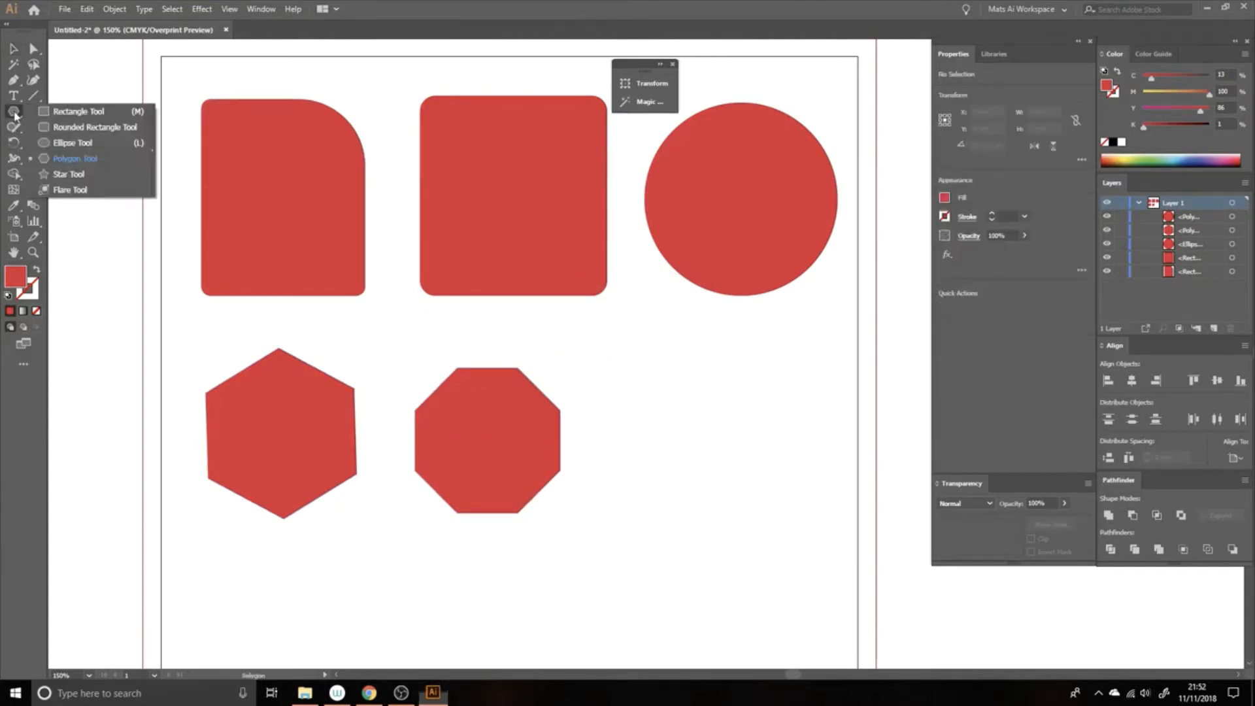
left_click(72, 175)
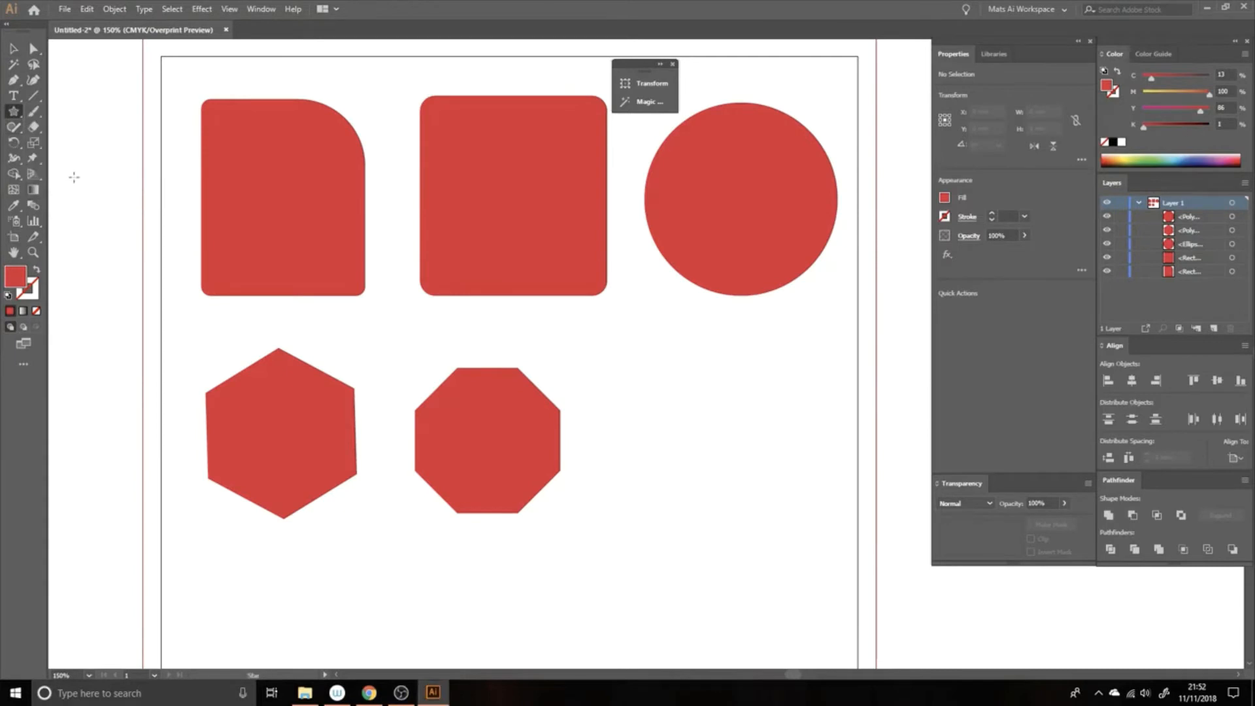
left_click_drag(663, 422, 746, 497)
key("v")
left_click_drag(758, 428, 640, 331)
left_click_drag(574, 325, 610, 344)
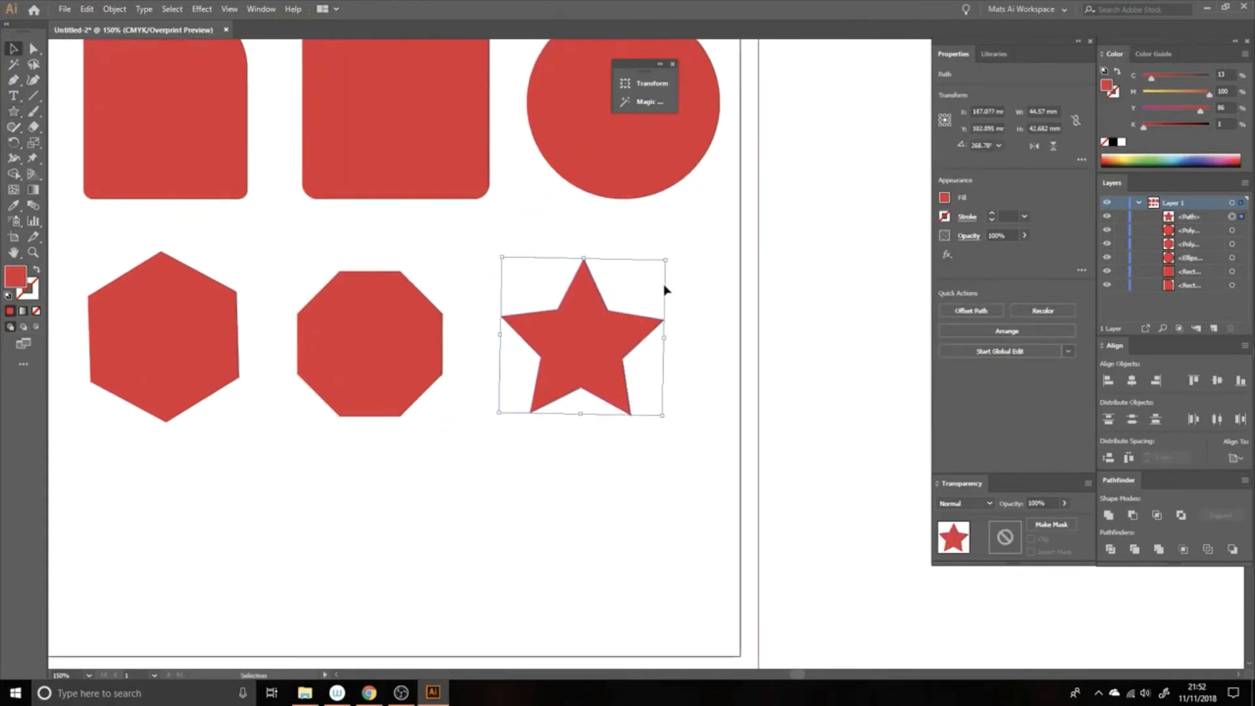
mouse_move(666, 261)
left_mouse_down()
mouse_move(659, 277)
mouse_move(689, 230)
mouse_move(683, 248)
left_mouse_up()
- Round the star's five points into soft tips using the Direct Selection tool's live corners
key("a")
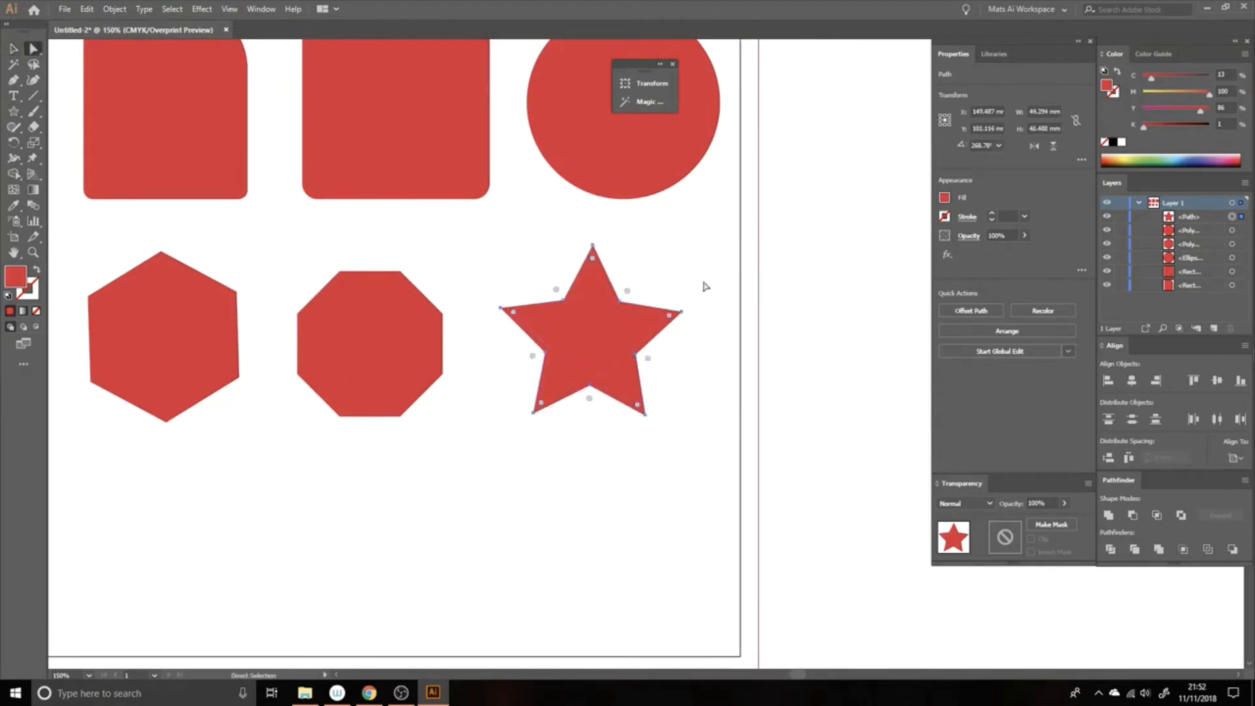
left_click(706, 286)
key("v")
left_click(603, 333)
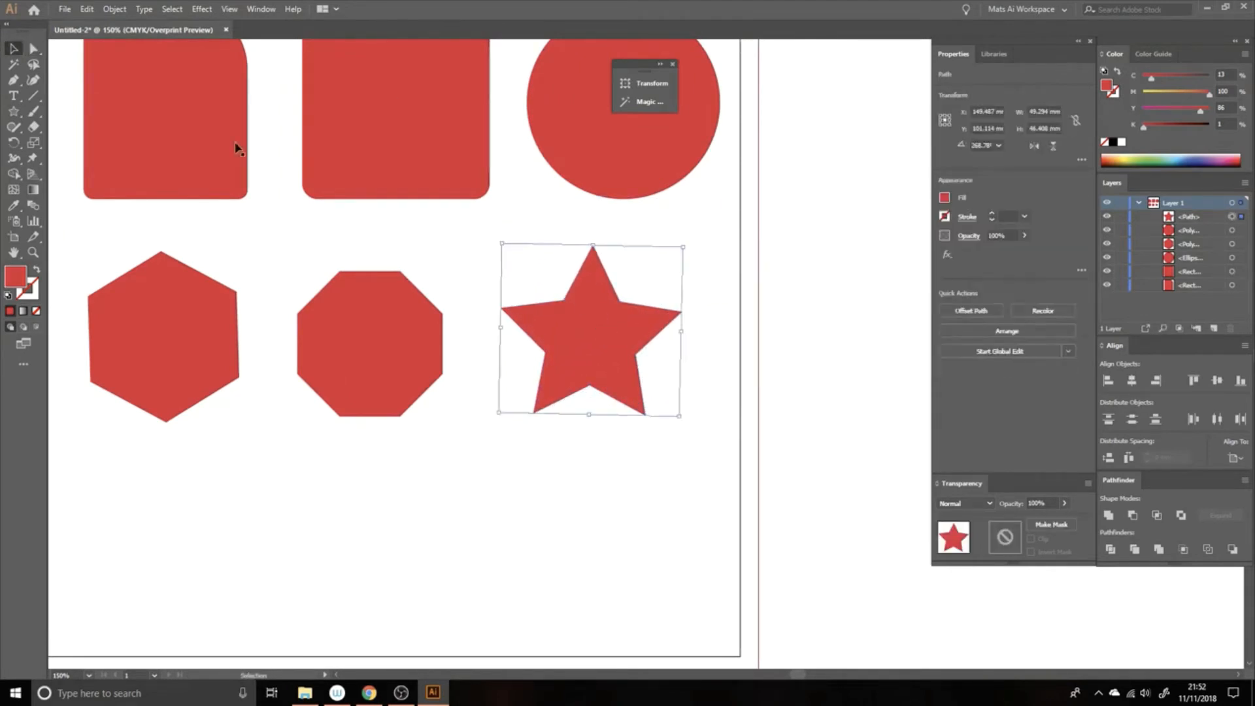
key("a")
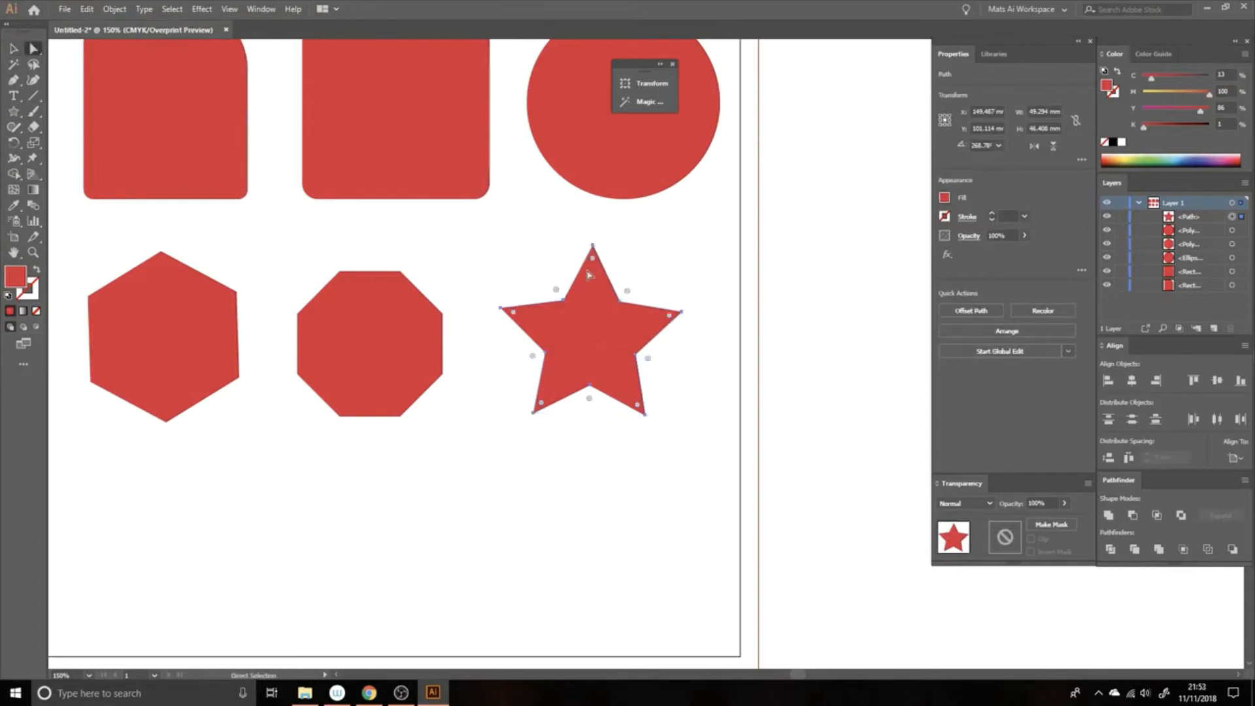
left_click_drag(593, 261, 593, 291)
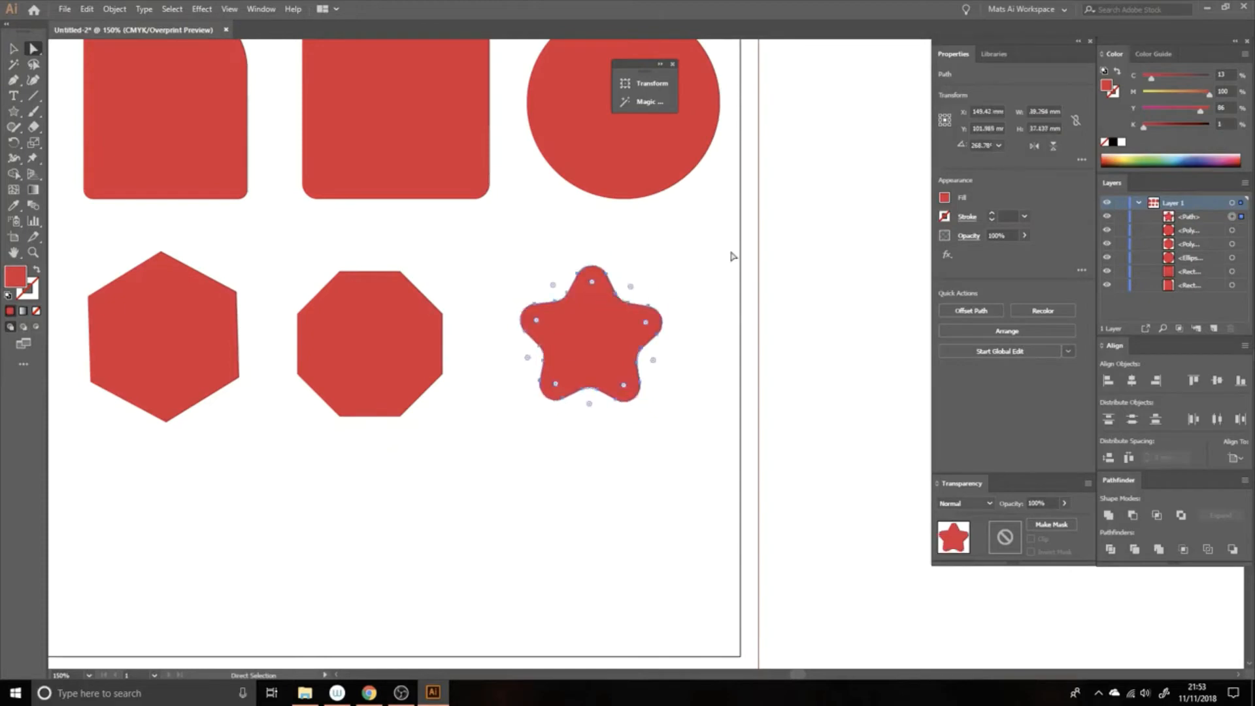
left_click(729, 287)
key("v")
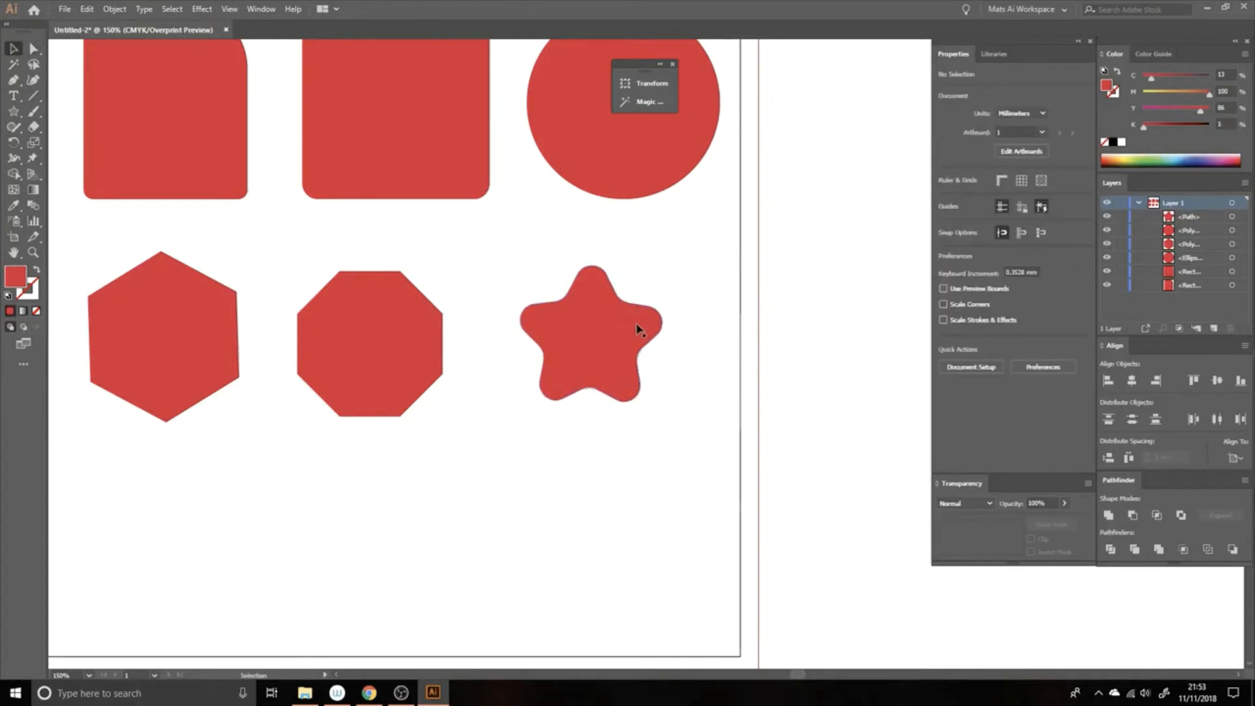
- Create an 11-point star with radii of 23.4371 mm and 11.7185 mm below the hexagon and octagon
left_click_drag(688, 289, 768, 227)
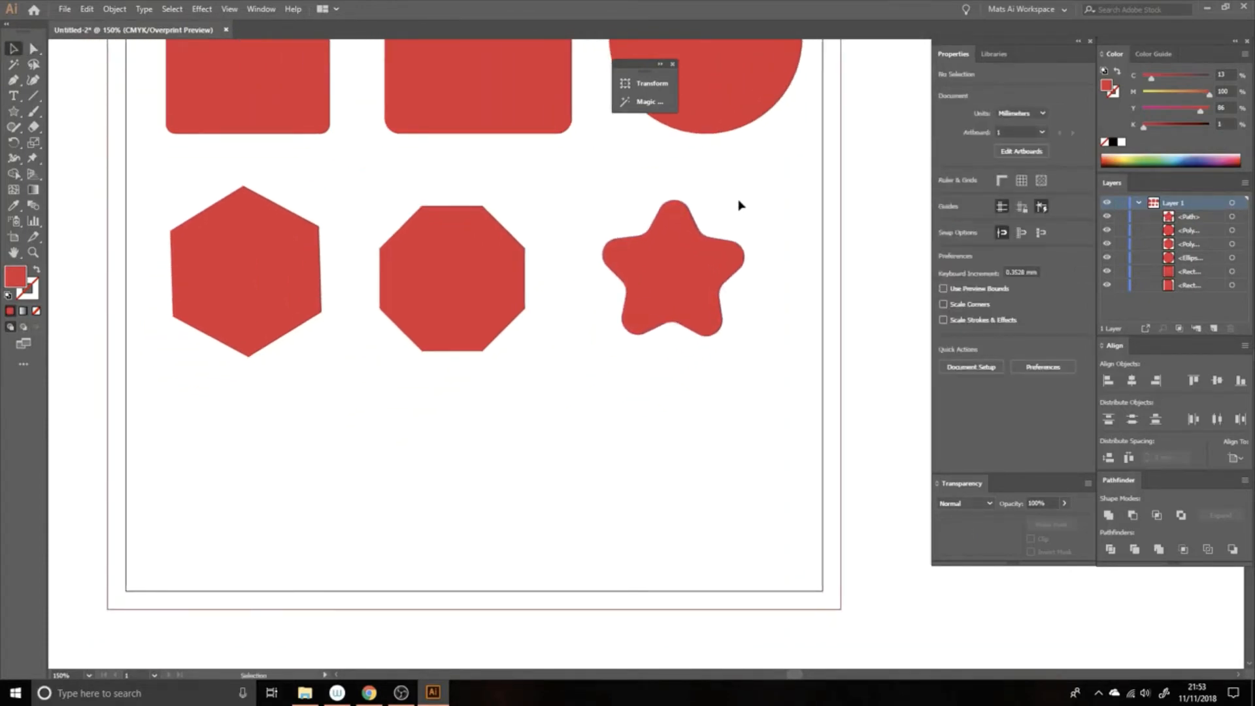
left_click(14, 111)
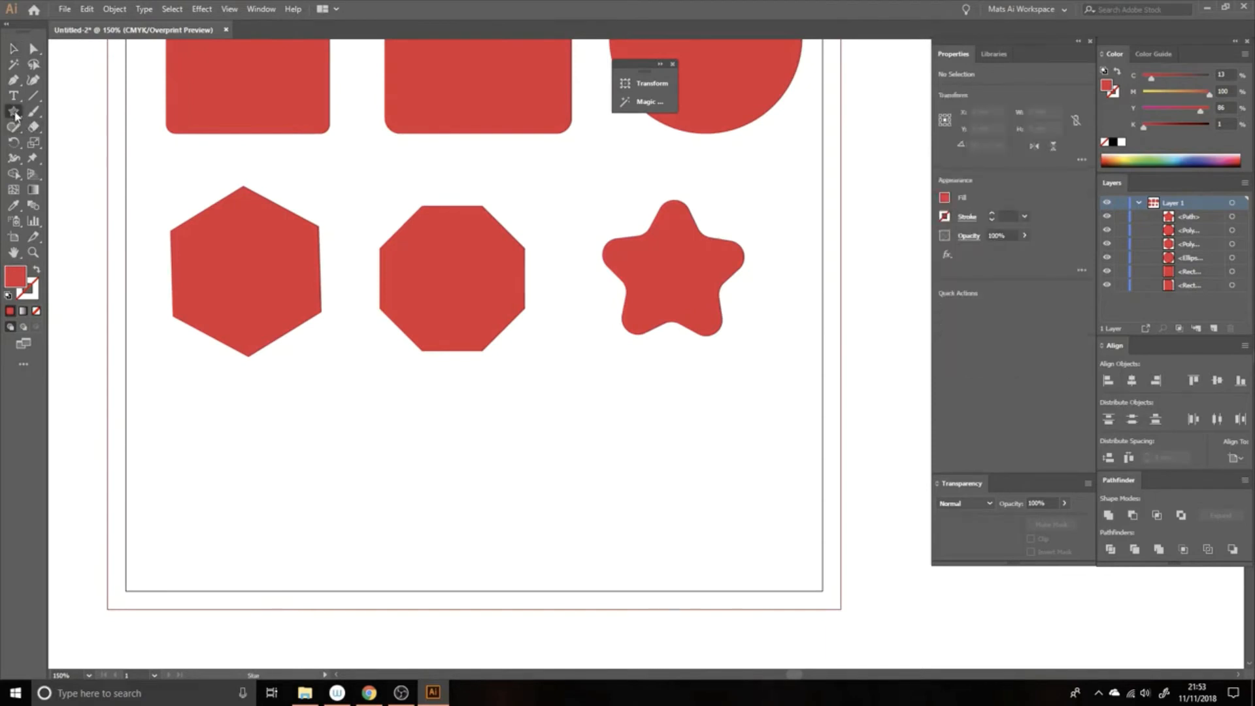
left_click_drag(16, 115, 85, 175)
left_click_drag(399, 408, 476, 430)
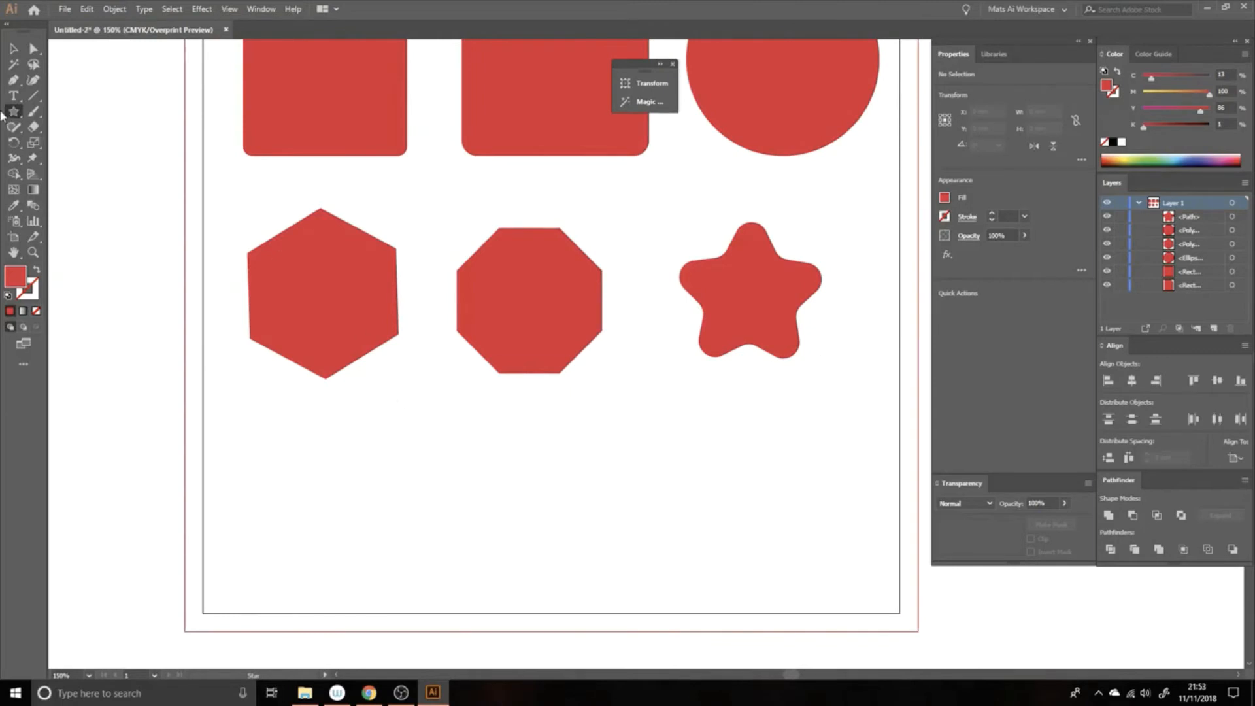
left_click(452, 459)
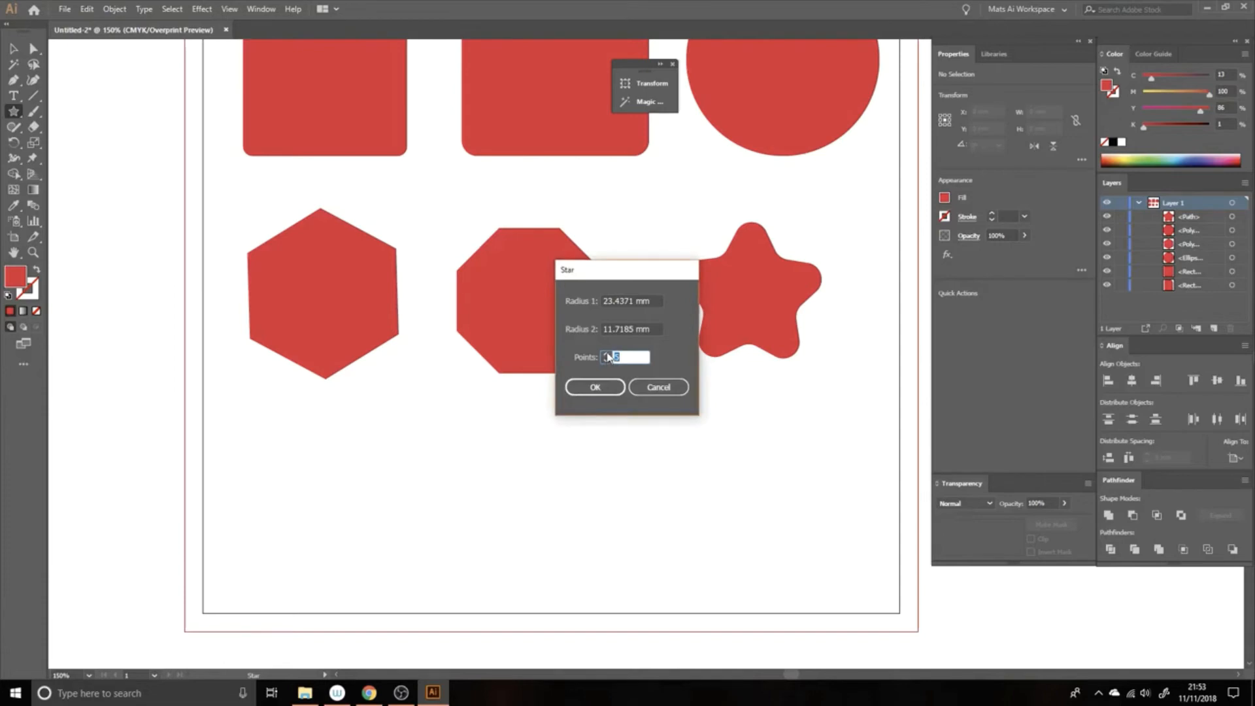
left_click(610, 387)
key("v")
- Move the 11-point star below the hexagon and enlarge it to about 49.6 × 49 mm
left_click(537, 418)
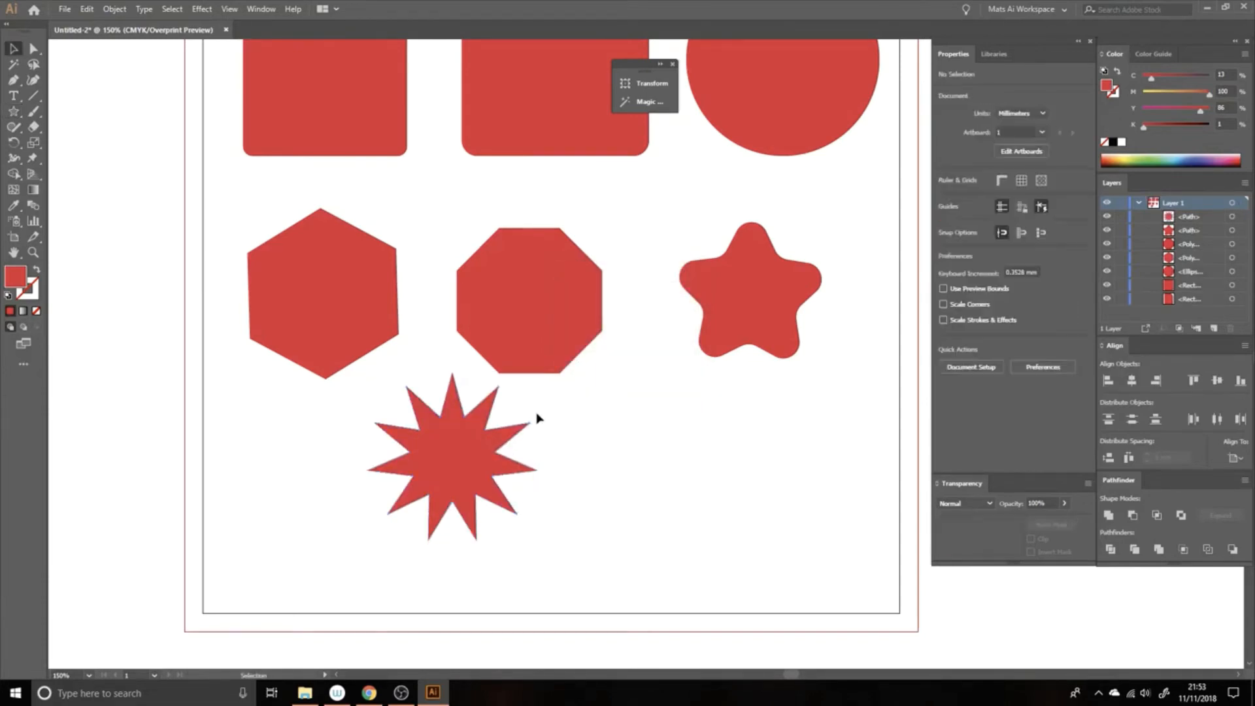
left_click_drag(565, 442, 551, 406)
left_click_drag(442, 425, 337, 459)
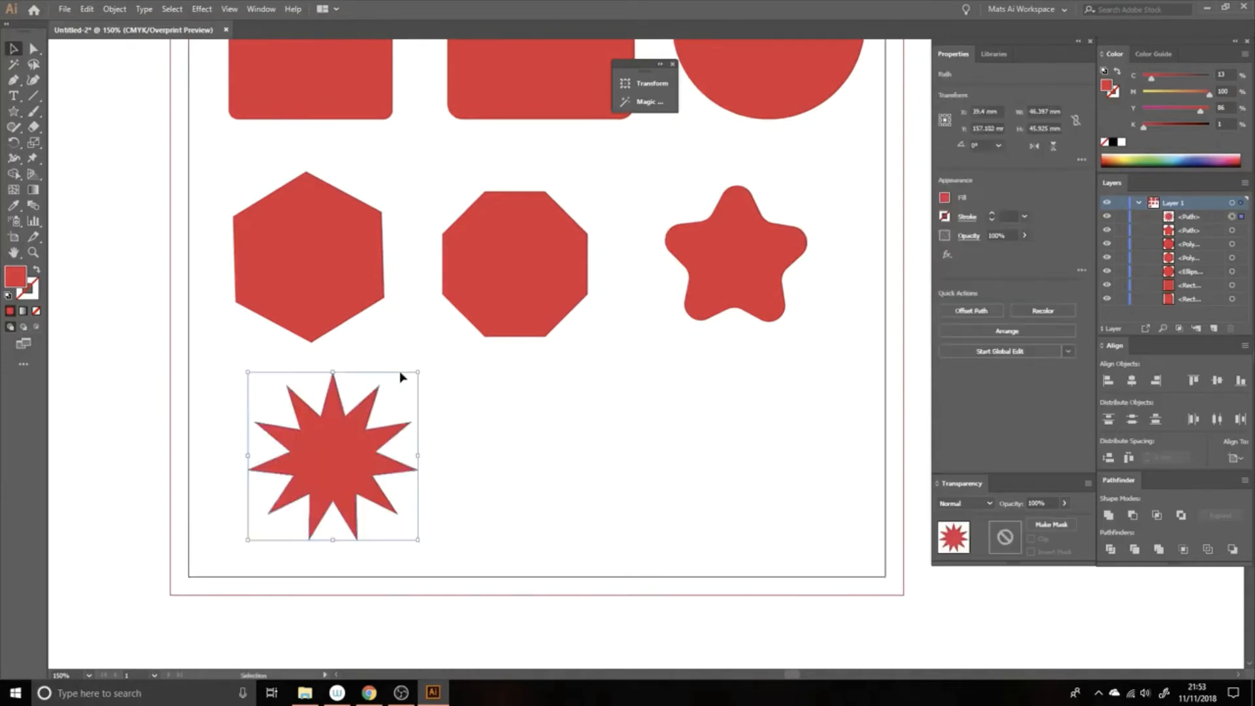
mouse_move(418, 372)
left_mouse_down()
mouse_move(504, 299)
mouse_move(430, 361)
left_mouse_up()
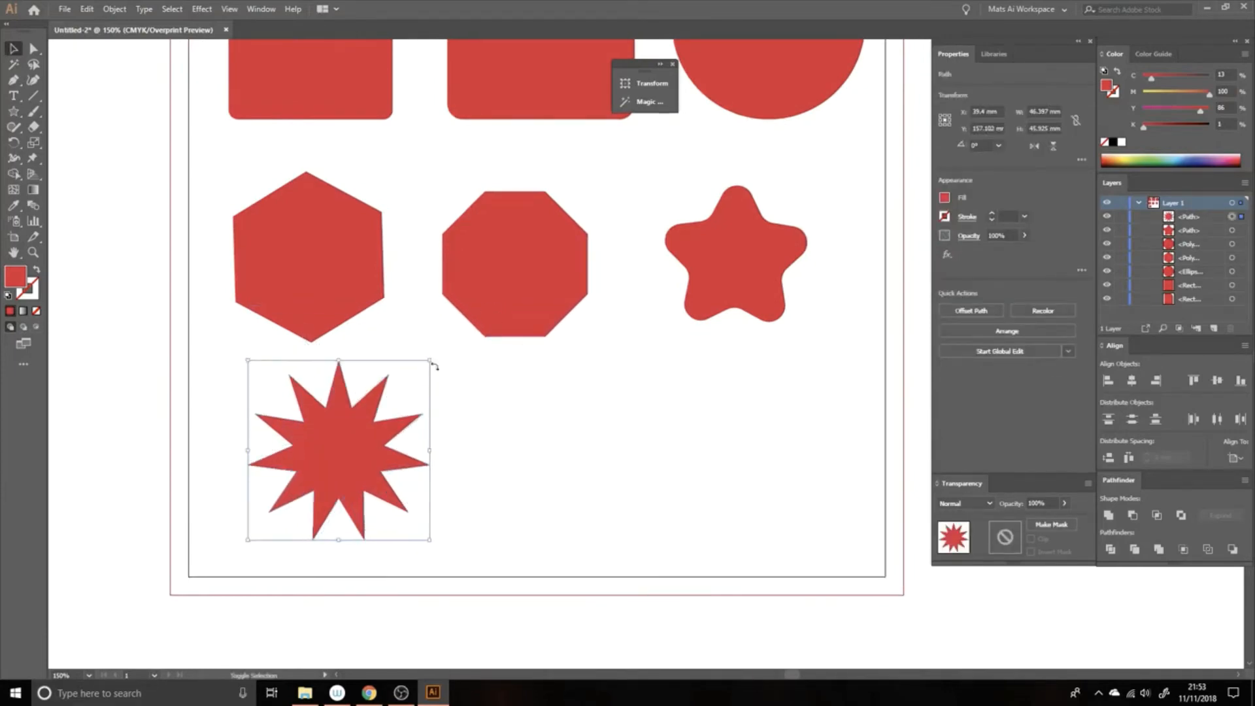
left_click(481, 420)
left_click_drag(481, 420, 457, 398)
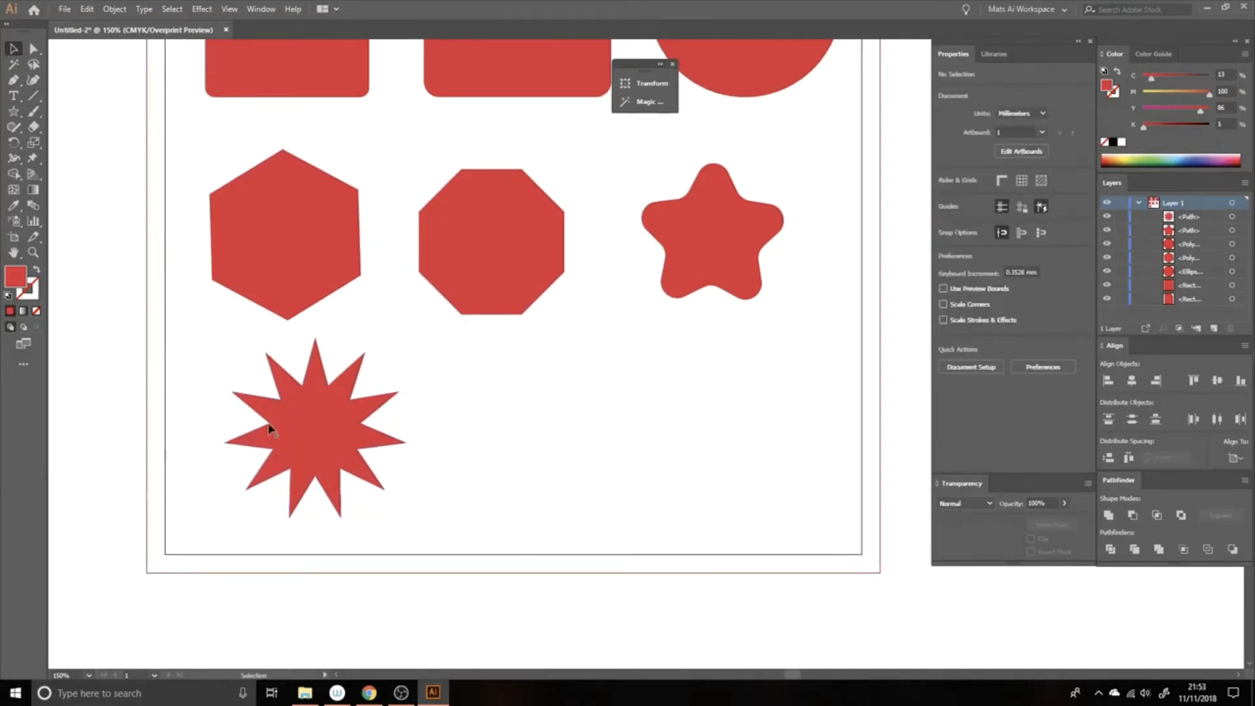
left_click(343, 406)
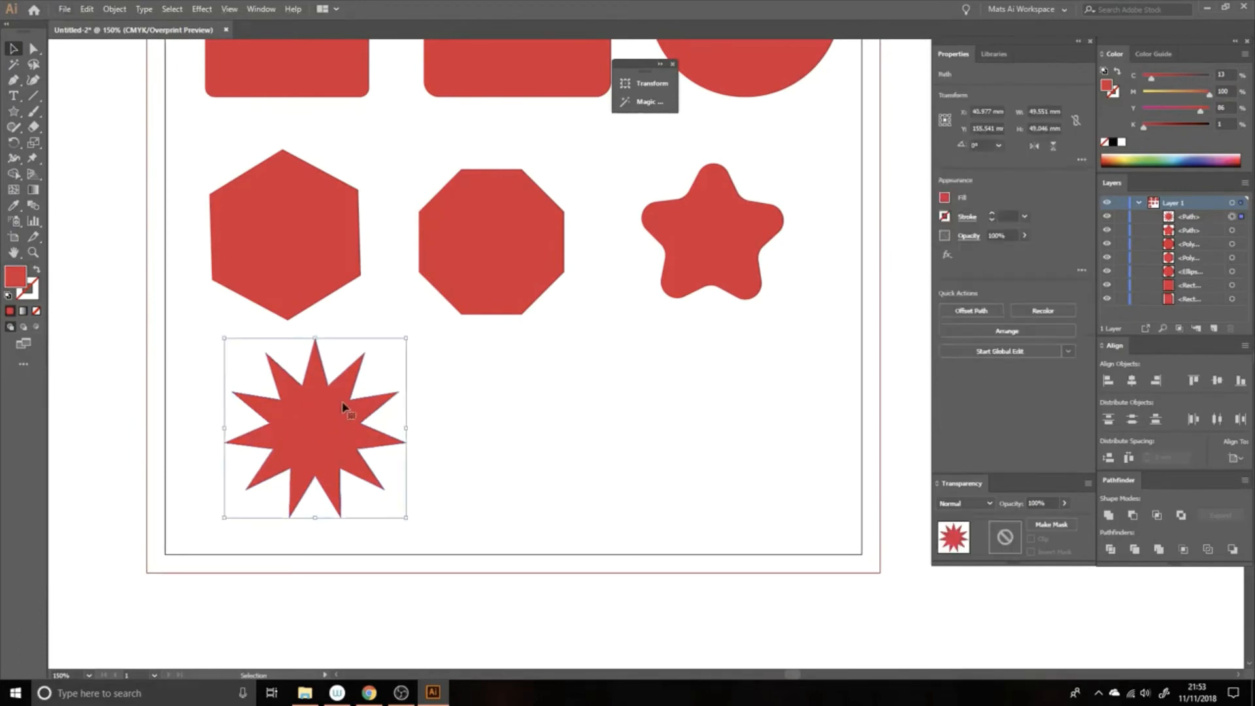
left_click_drag(320, 424, 523, 425)
key("Delete")
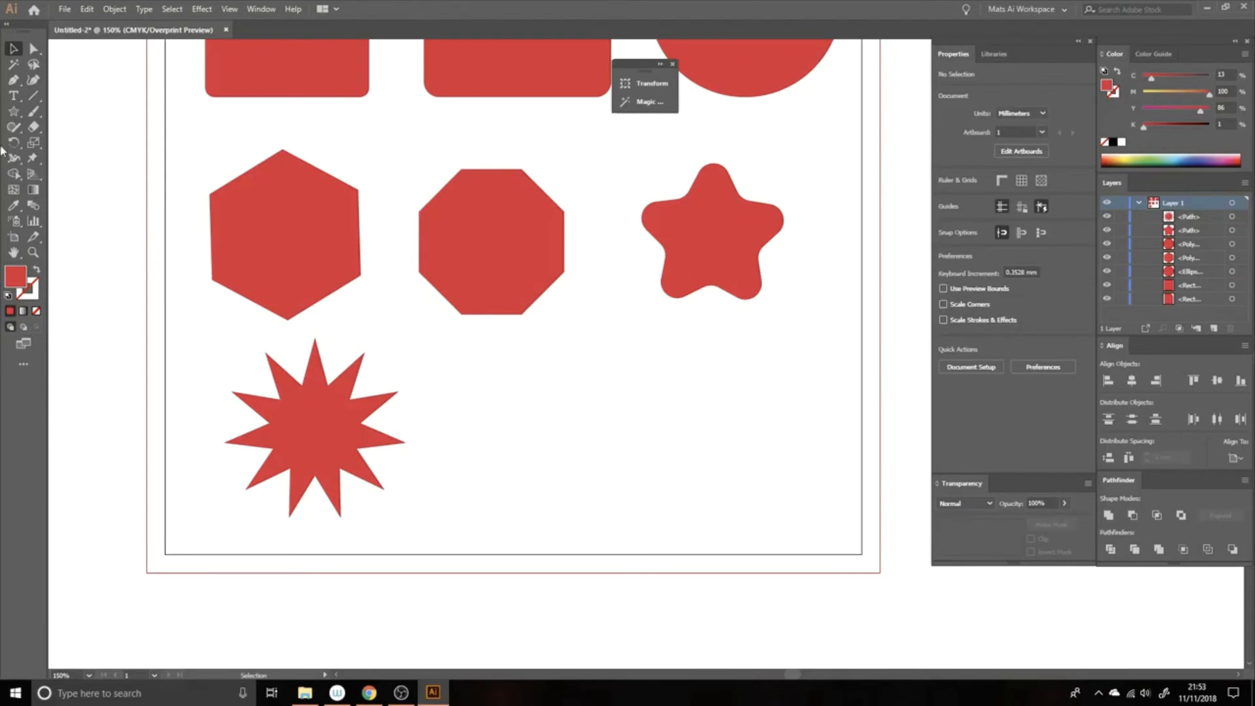
- Create a thin 11-point star with radii of 30 mm and 5 mm and place it below the octagon
left_click(15, 113)
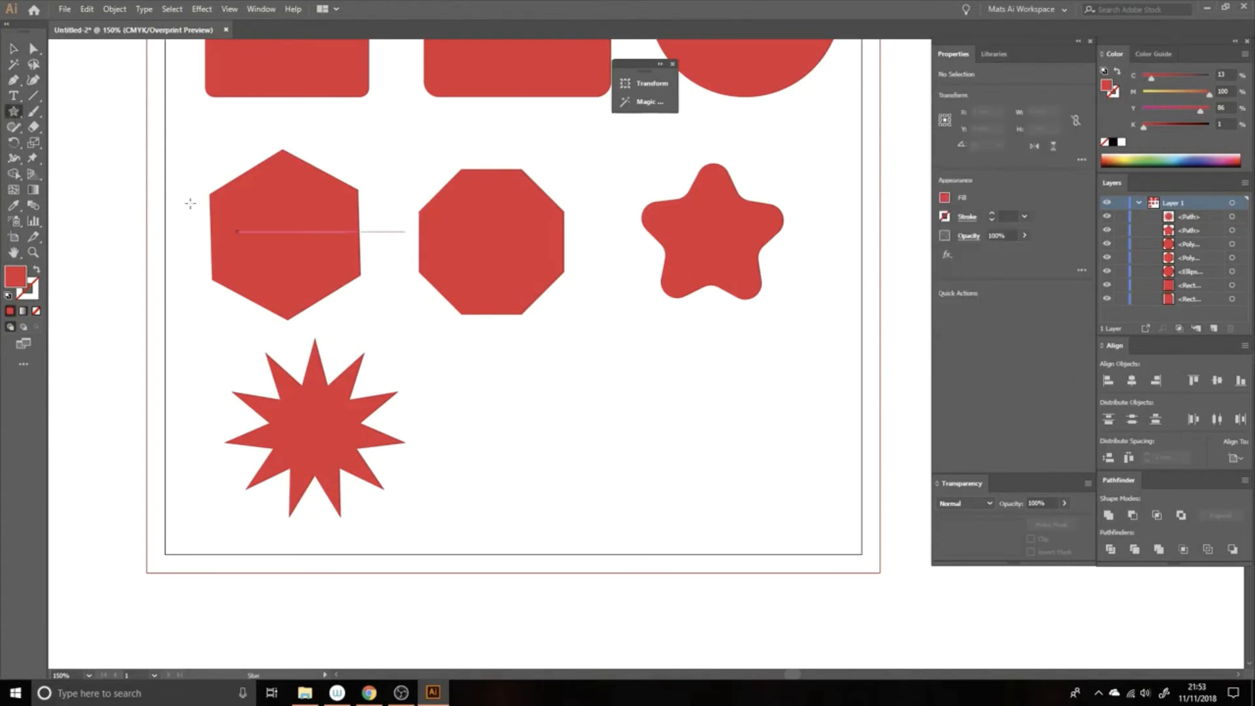
left_click(600, 418)
left_click_drag(629, 273, 652, 291)
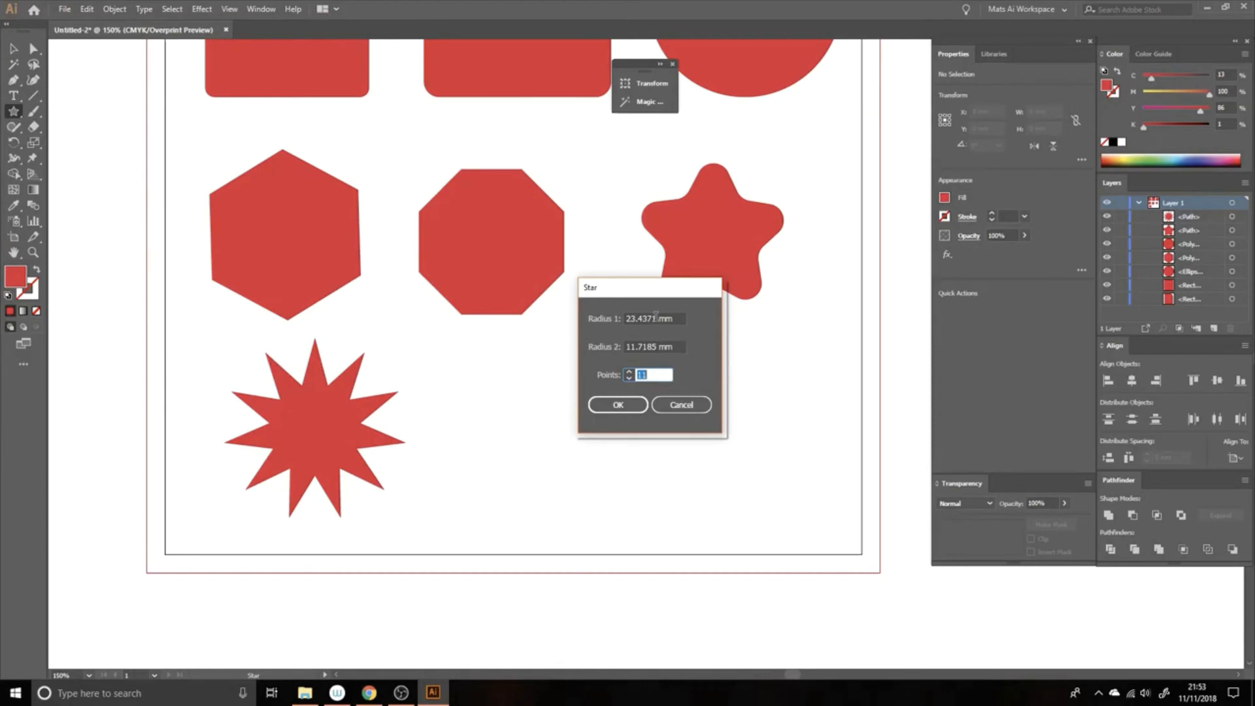
left_click_drag(654, 319, 629, 319)
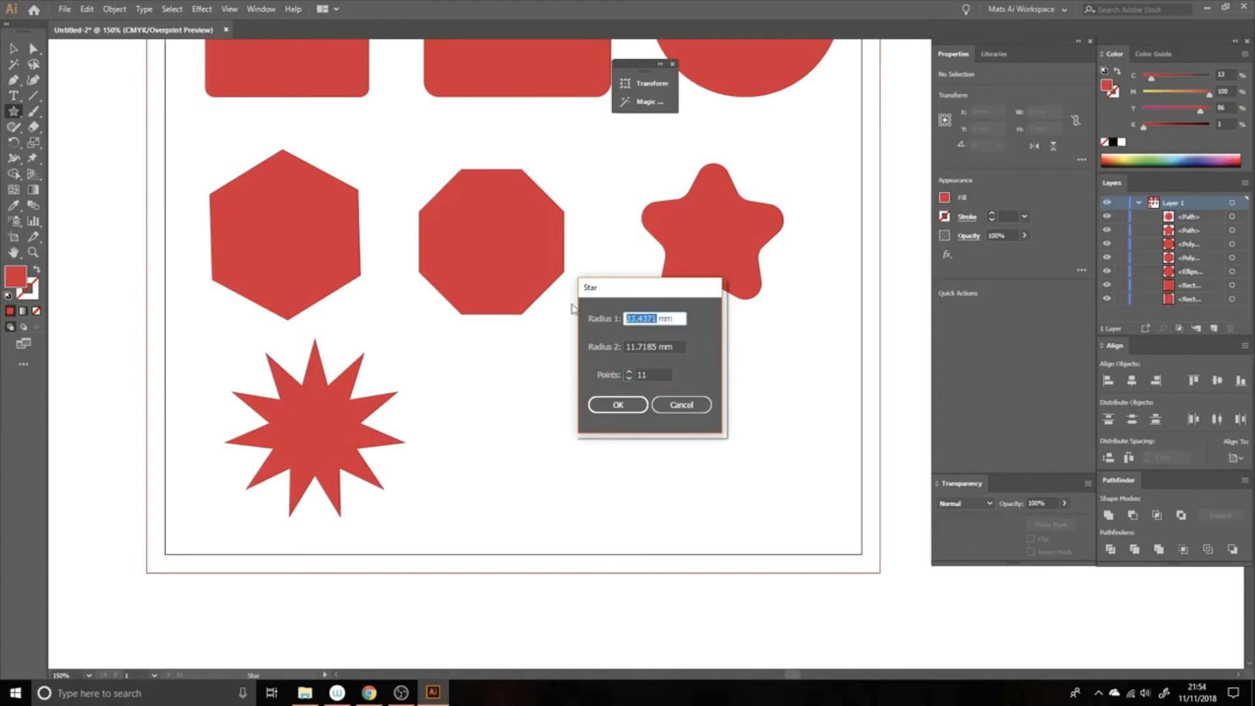
key("Tab")
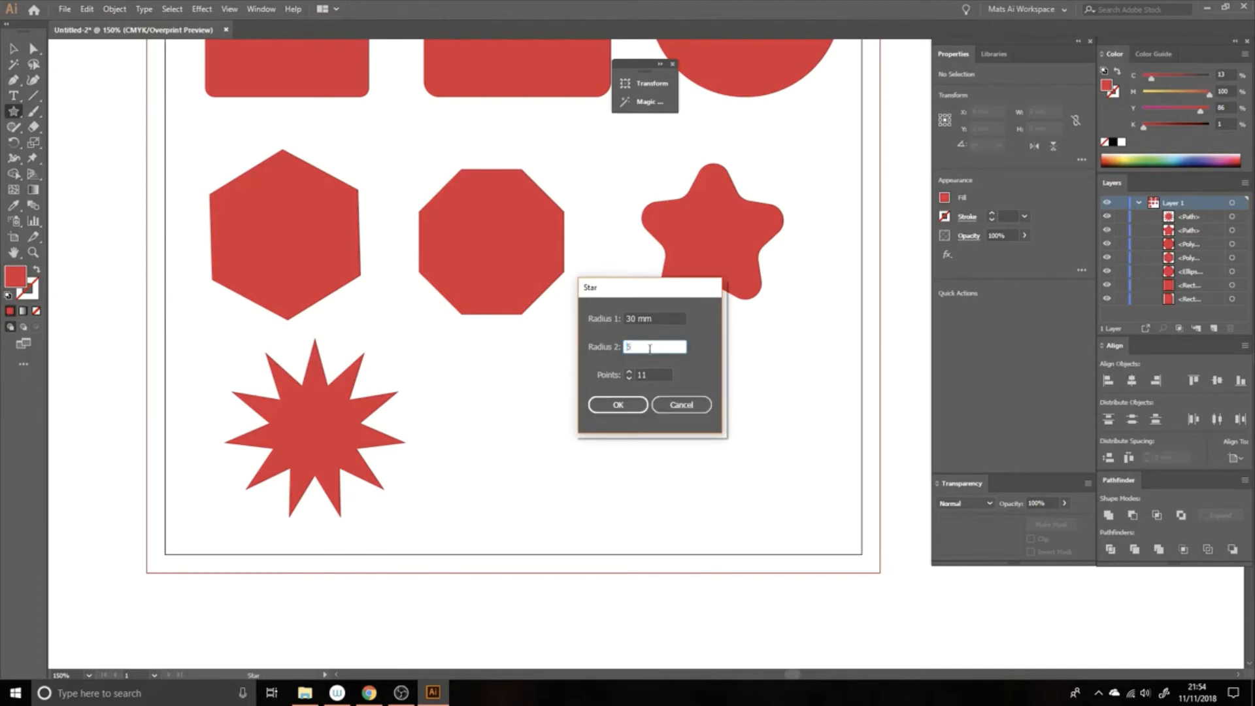
left_click(629, 407)
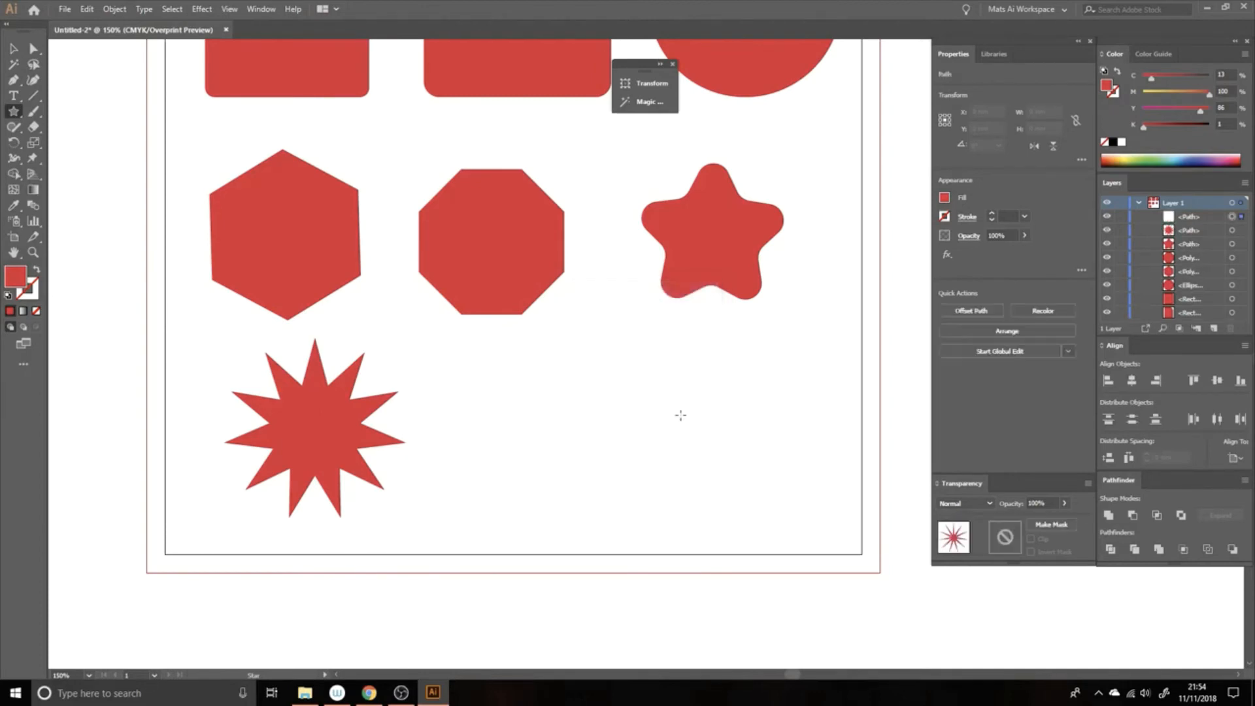
key("v")
left_click_drag(608, 418, 531, 431)
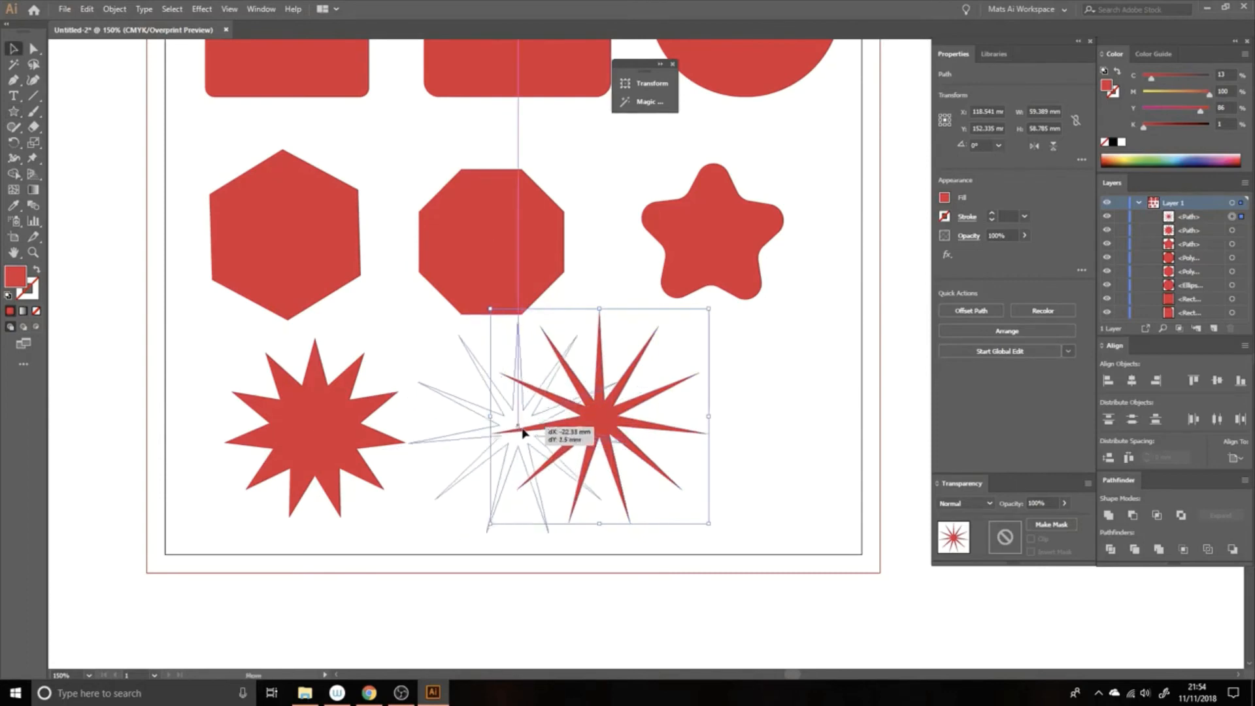
left_click(683, 422)
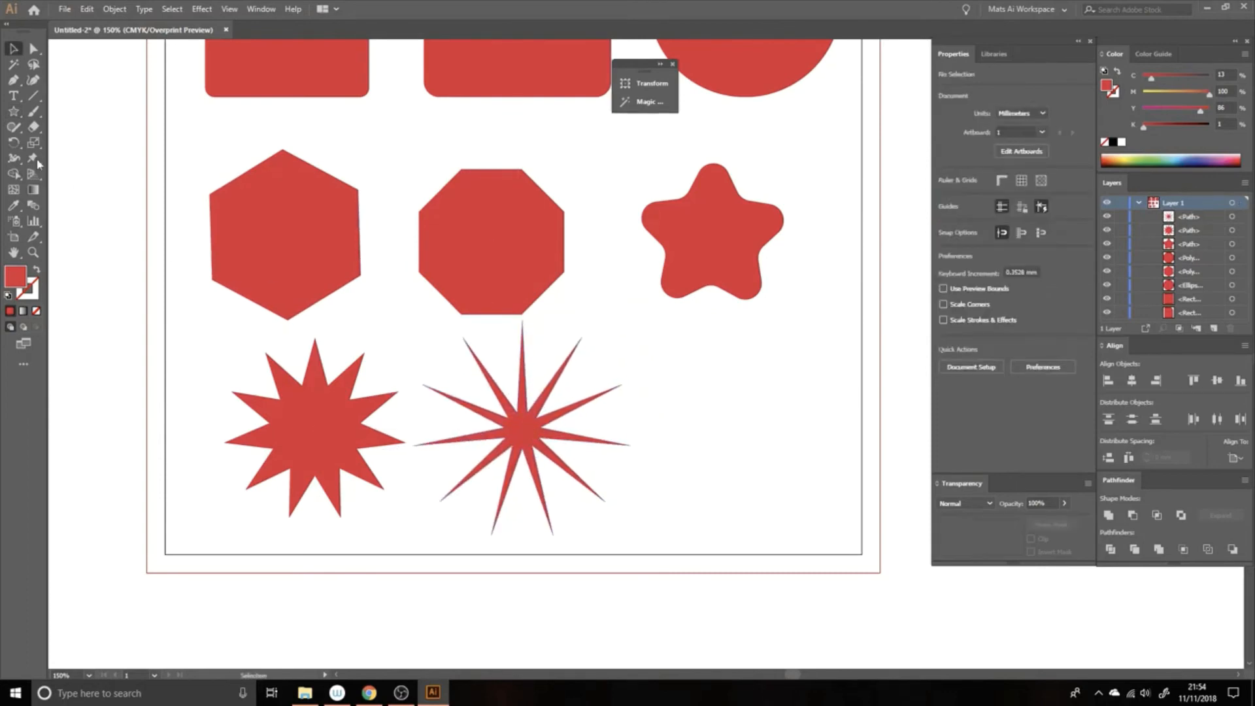
- Create a fuller 11-point star with radii of 30 mm and 20 mm and position it below the rounded five-pointed star
left_click(15, 112)
left_click(723, 429)
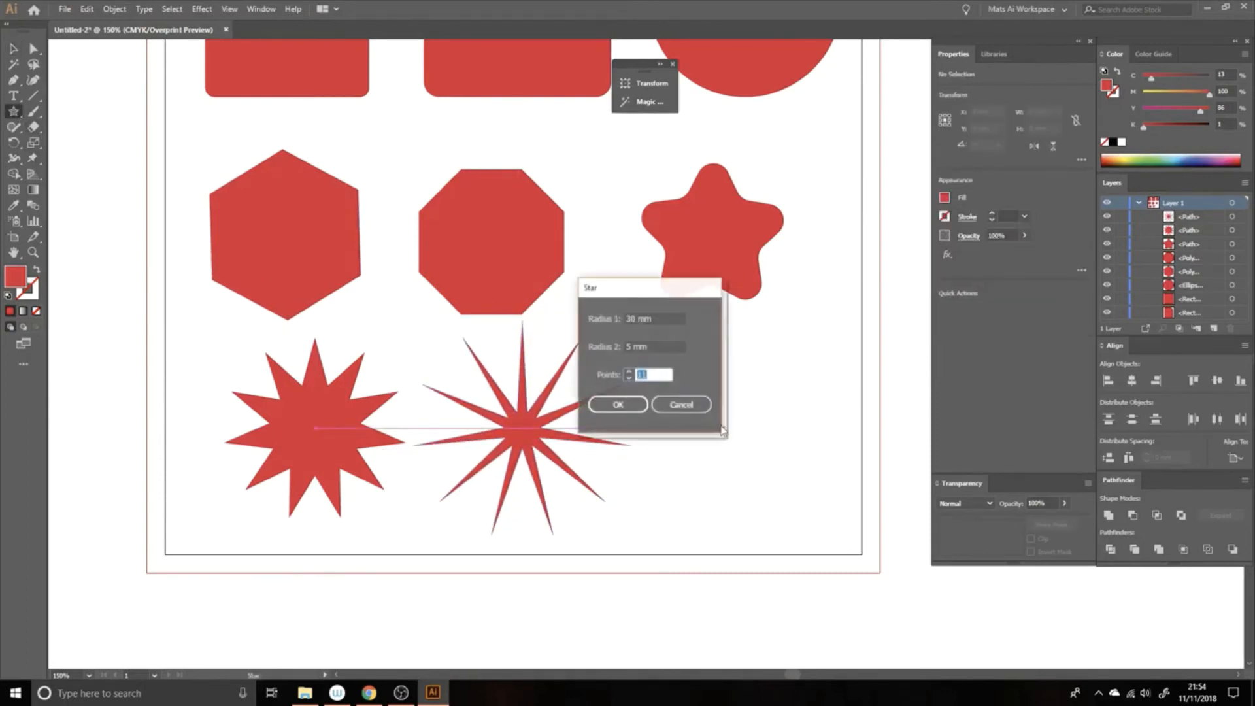
left_click_drag(632, 347, 621, 347)
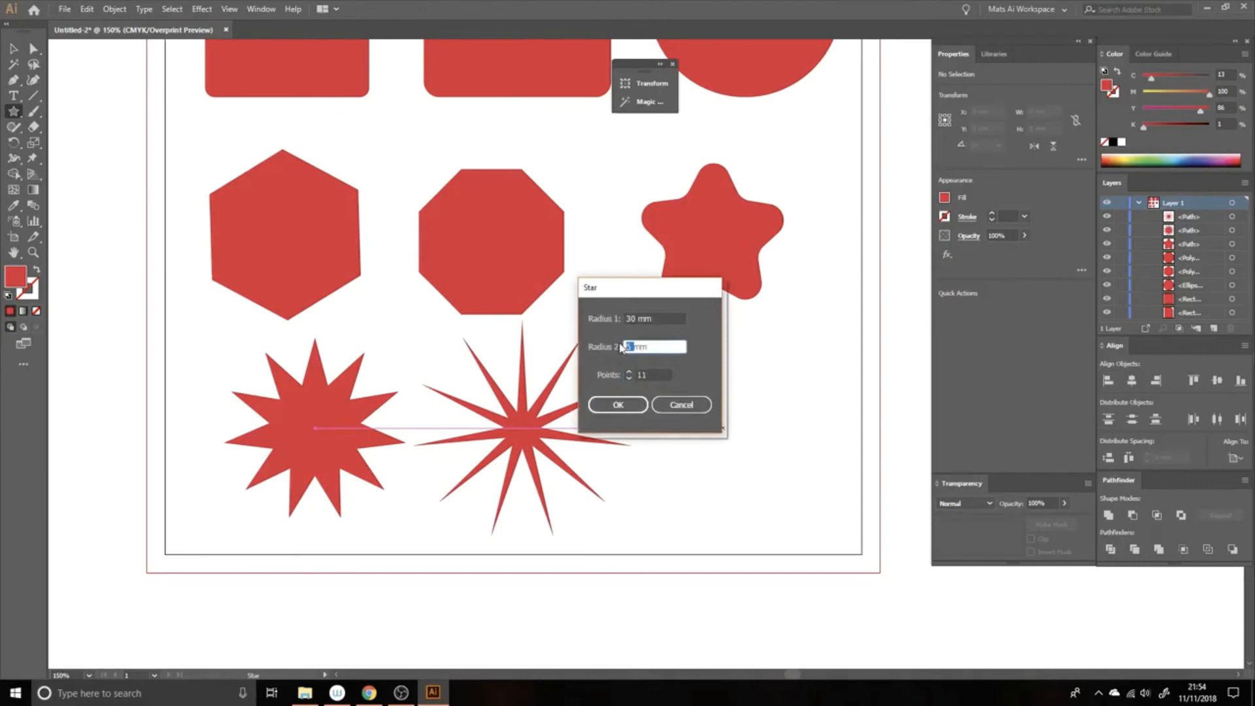
type("20")
key("Return")
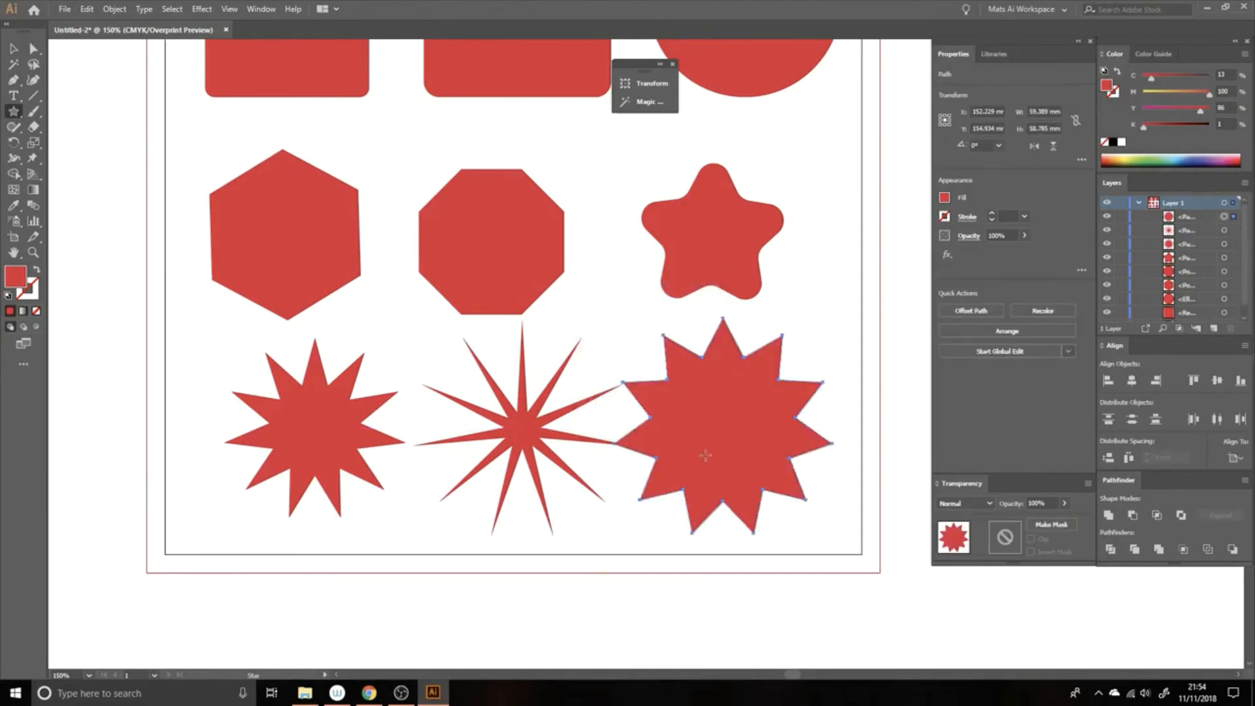
key("v")
left_click_drag(723, 438, 741, 442)
left_click(835, 292)
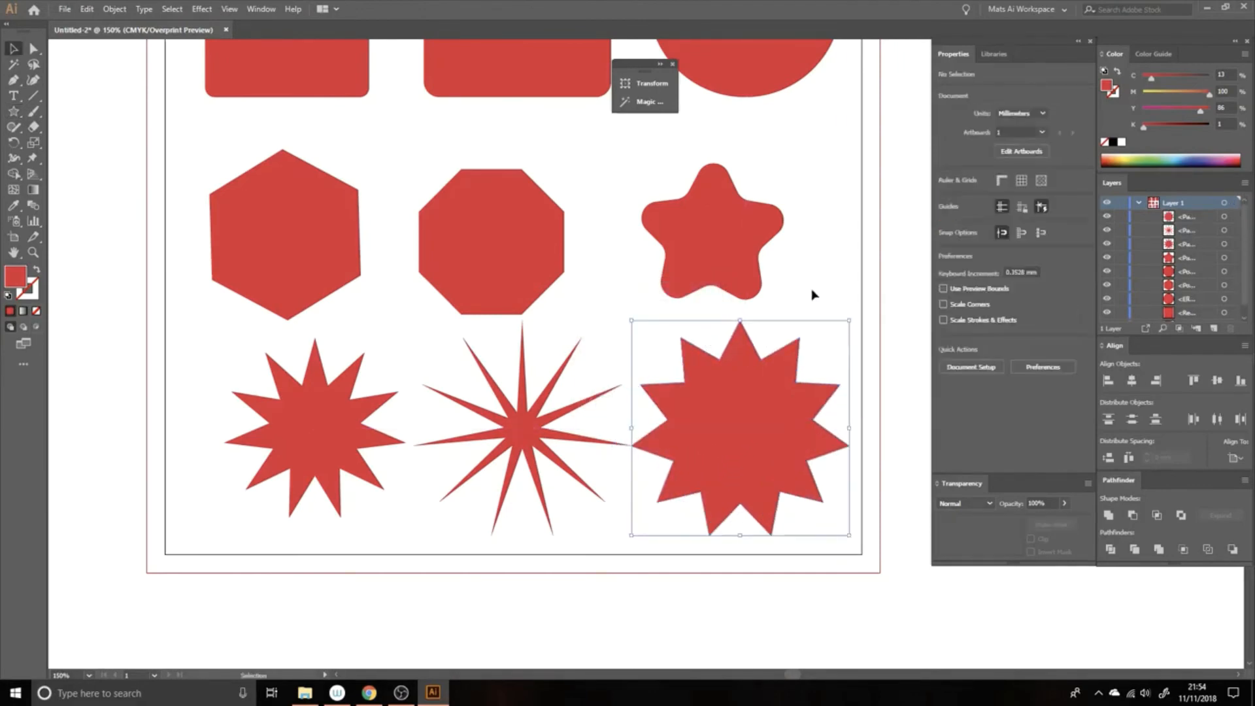
key("z")
left_click(587, 267, "alt")
left_click_drag(612, 290, 539, 299)
key("v")
left_click_drag(13, 111, 63, 114)
left_click(725, 273)
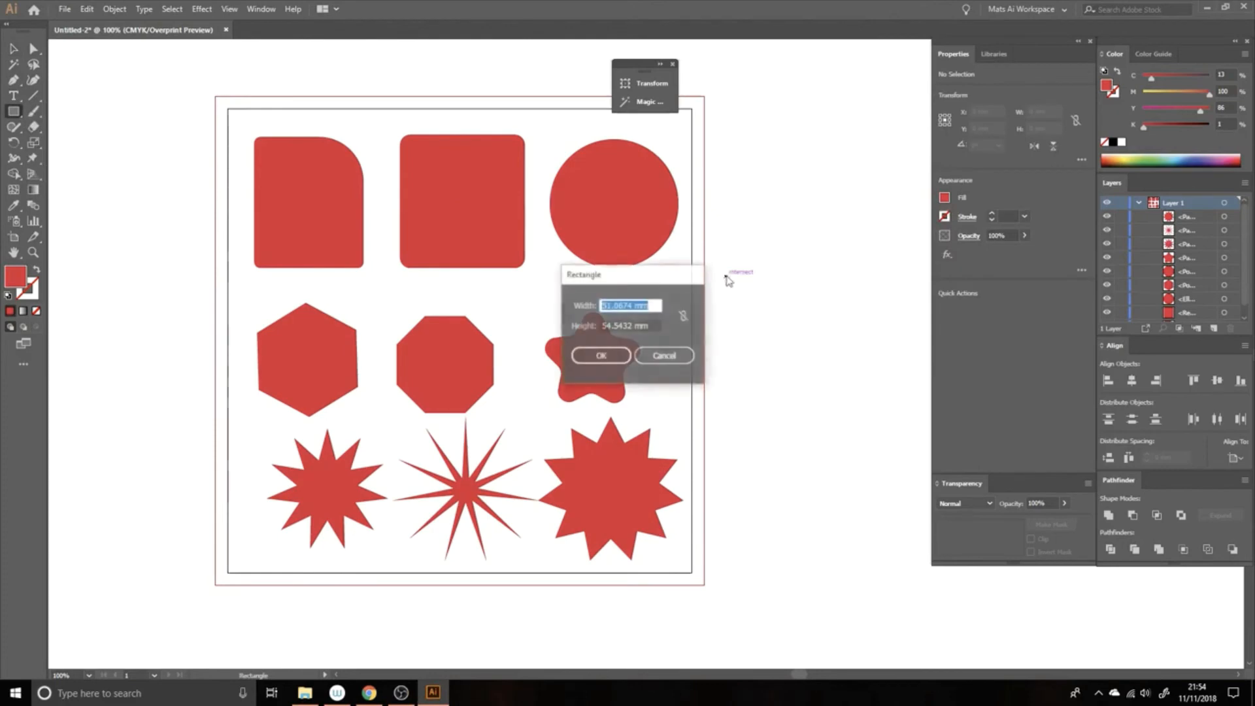
left_click(663, 355)
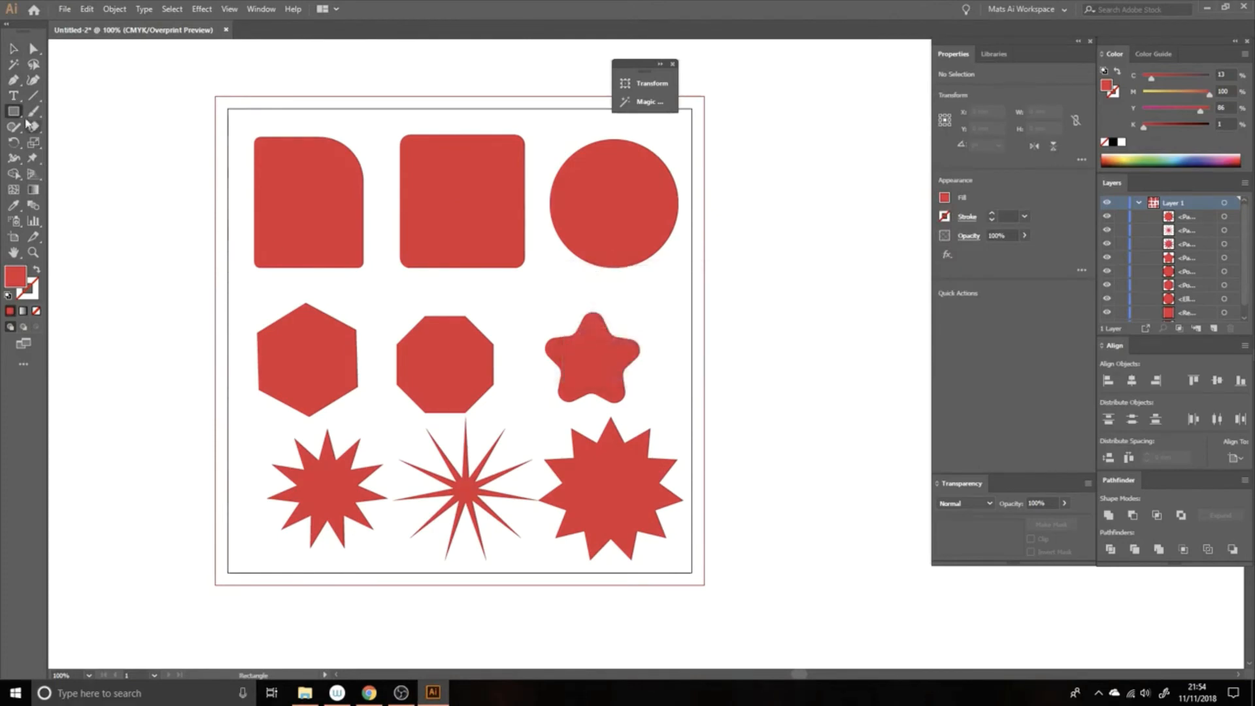
left_click_drag(13, 117, 13, 117)
- Select the first rectangle with Direct Selection and check the live corner radius at its upper-left corner
key("a")
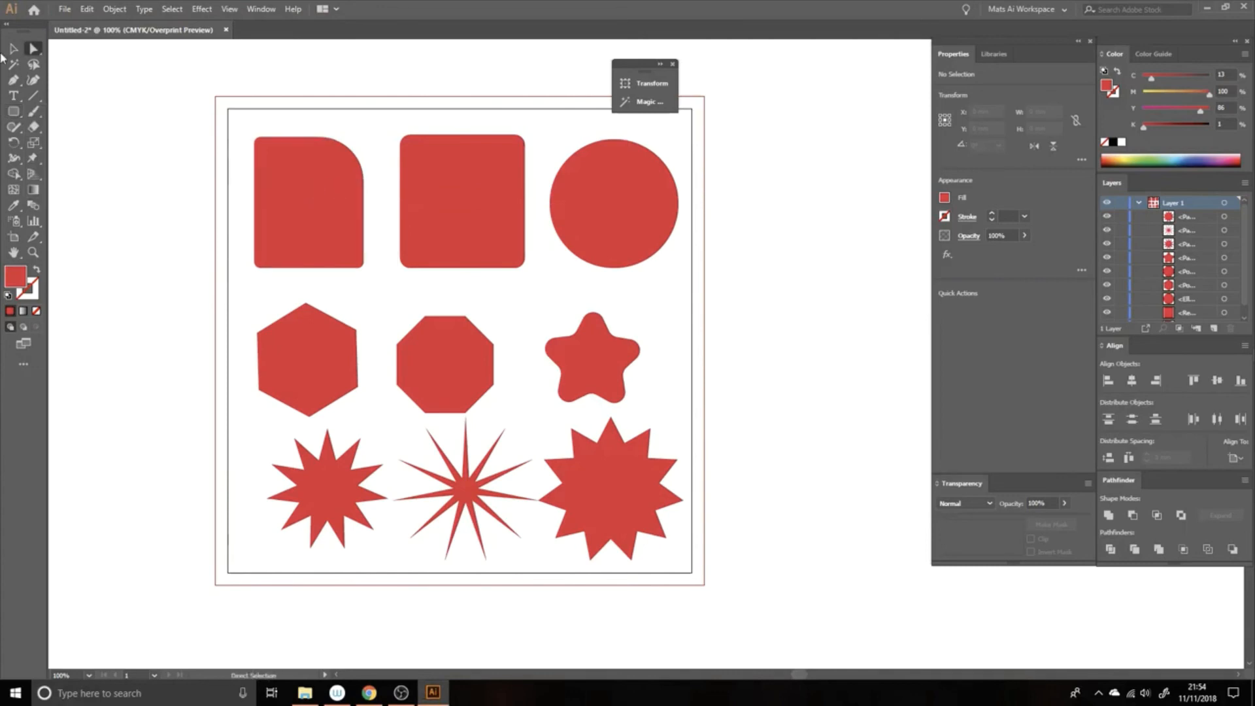
left_click(314, 199)
mouse_move(263, 149)
left_mouse_down()
mouse_move(270, 158)
mouse_move(261, 141)
left_mouse_up()
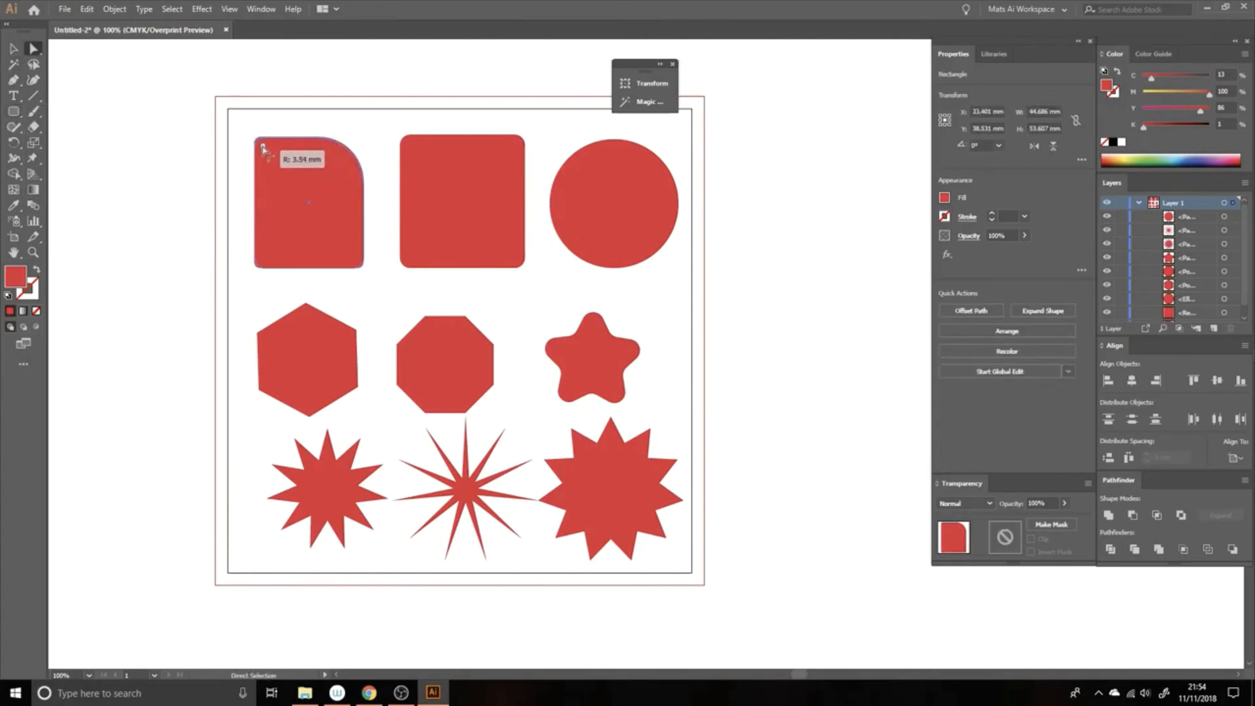
left_click(12, 114)
left_click(153, 162)
left_click(696, 384)
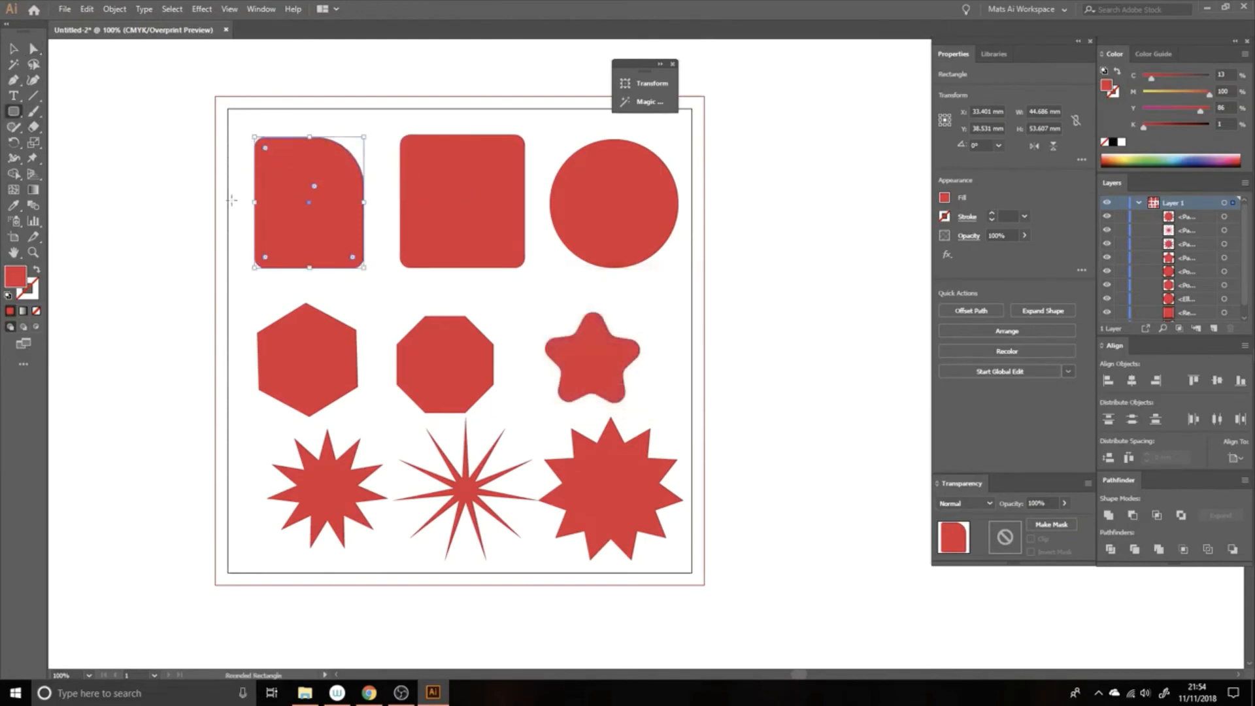
- Draw a rectangle of about 50.5 × 48.4 mm to the right of the artboard and duplicate it horizontally beside the original
left_click_drag(19, 118, 66, 109)
left_click_drag(724, 223, 873, 377)
key("v")
left_click_drag(840, 200, 691, 234)
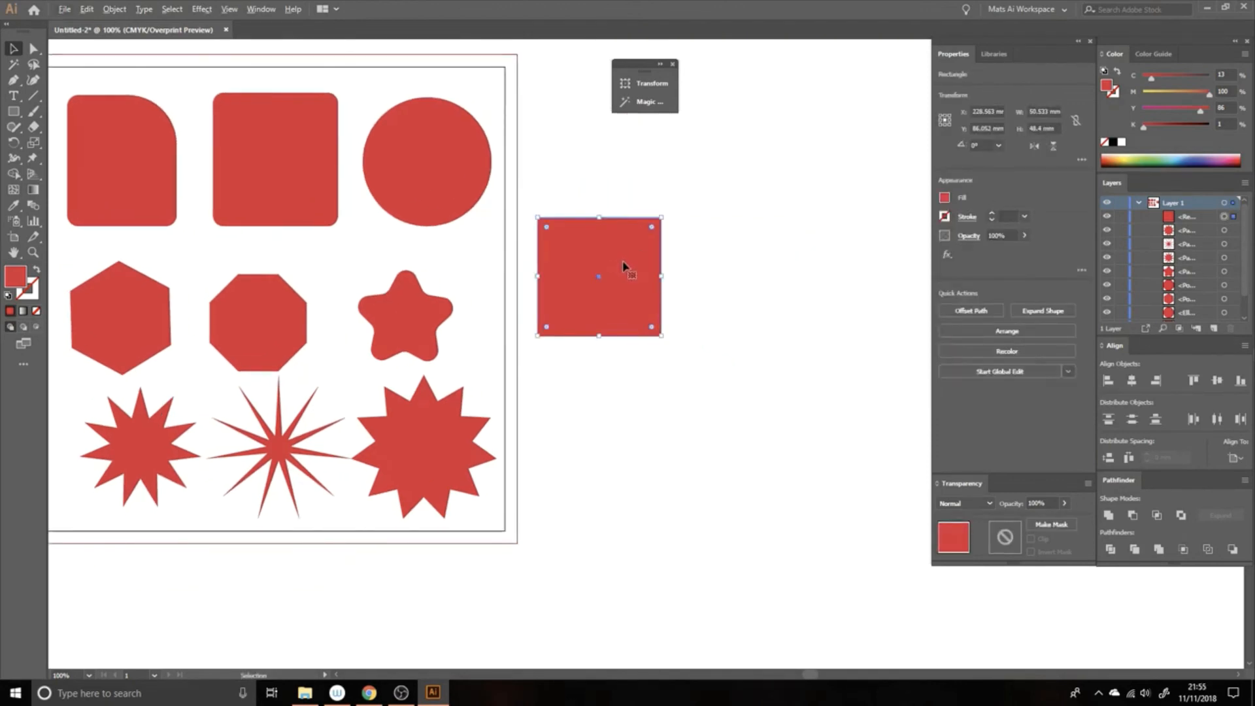
left_click_drag(623, 261, 757, 261)
left_click(642, 187)
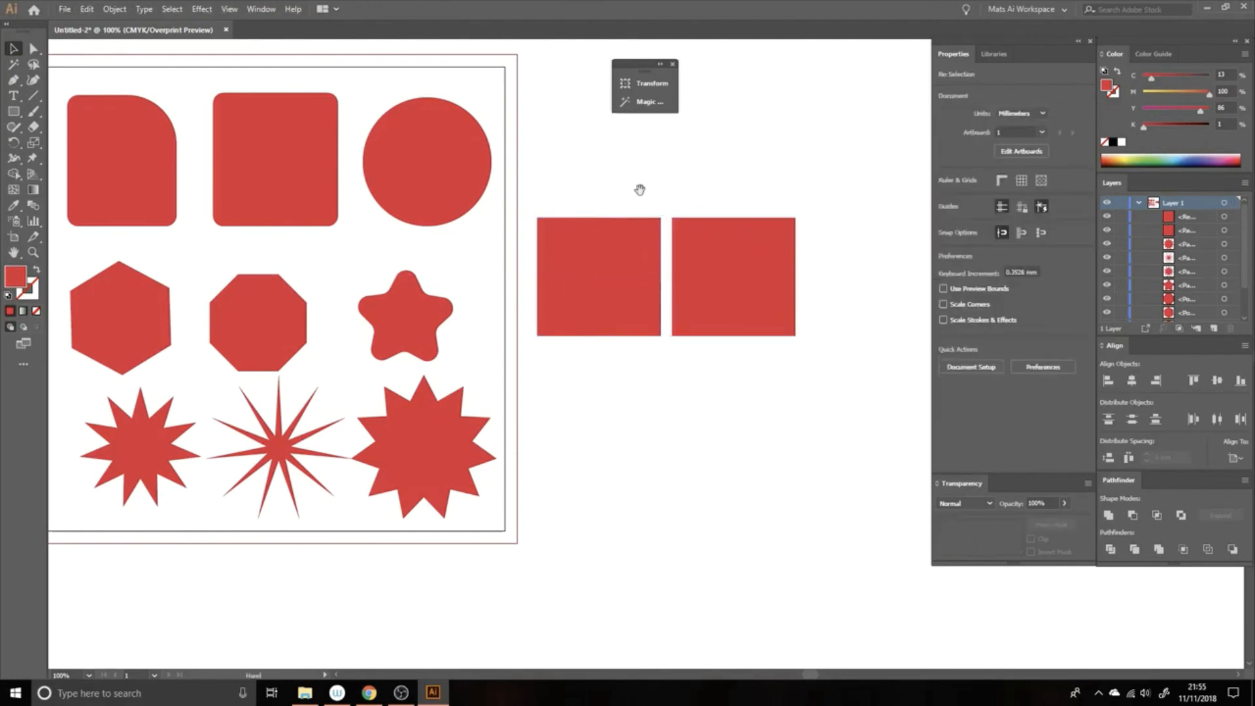
left_click_drag(643, 187, 720, 193)
left_click(14, 112)
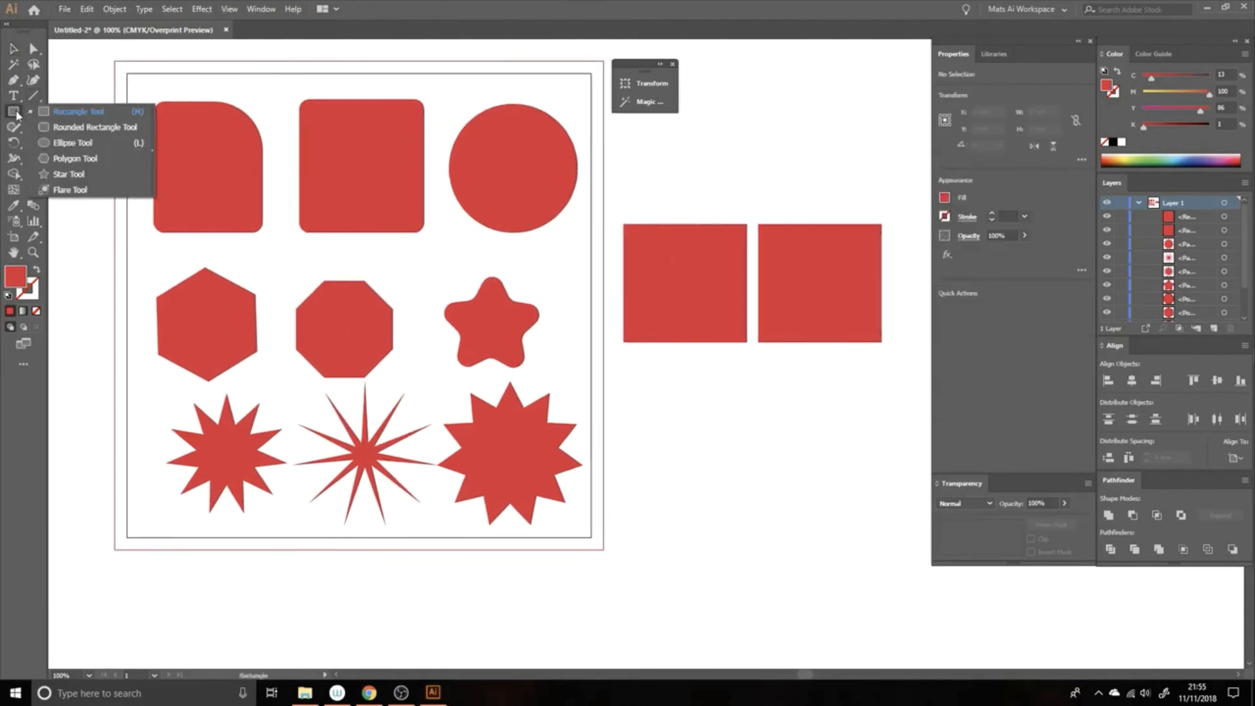
left_click(56, 160)
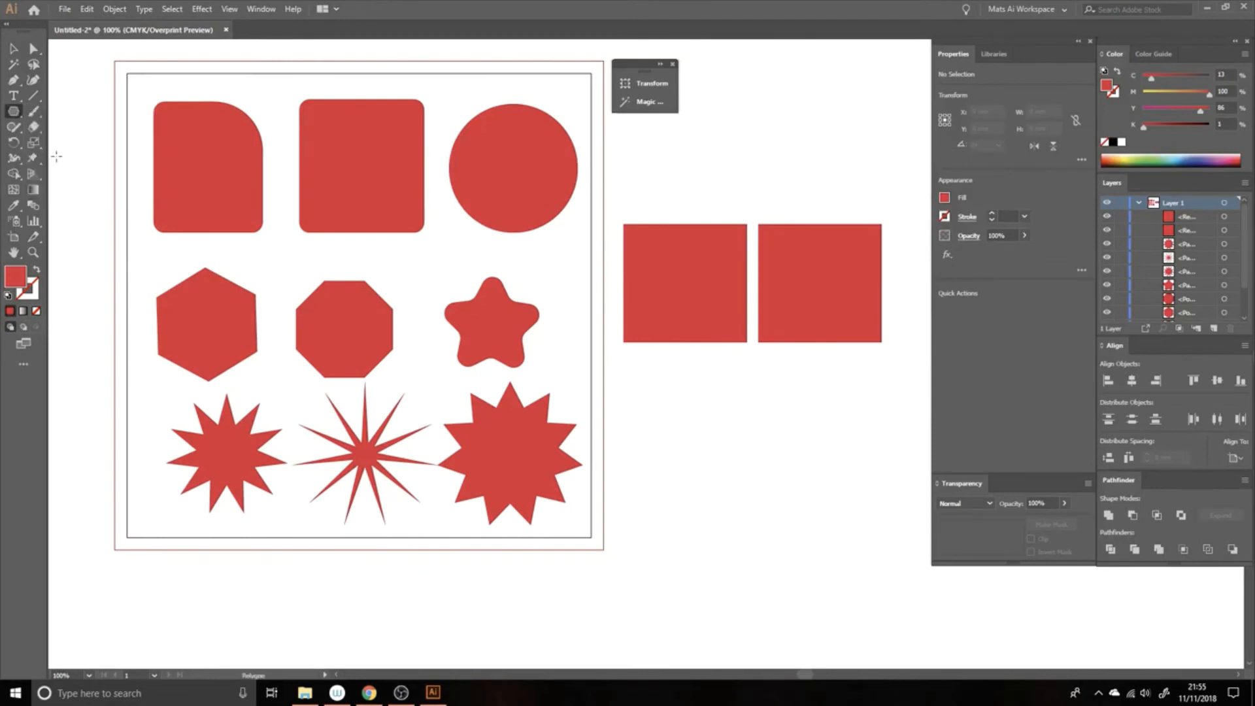
left_click(441, 266)
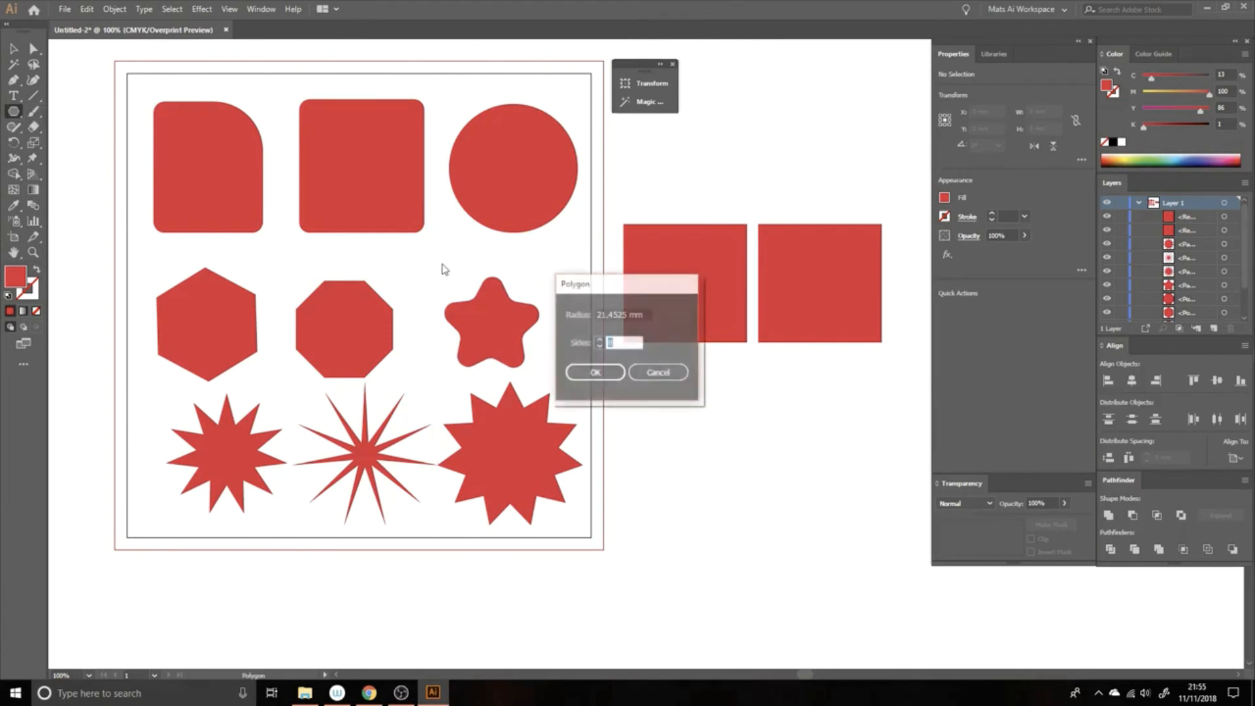
left_click(658, 373)
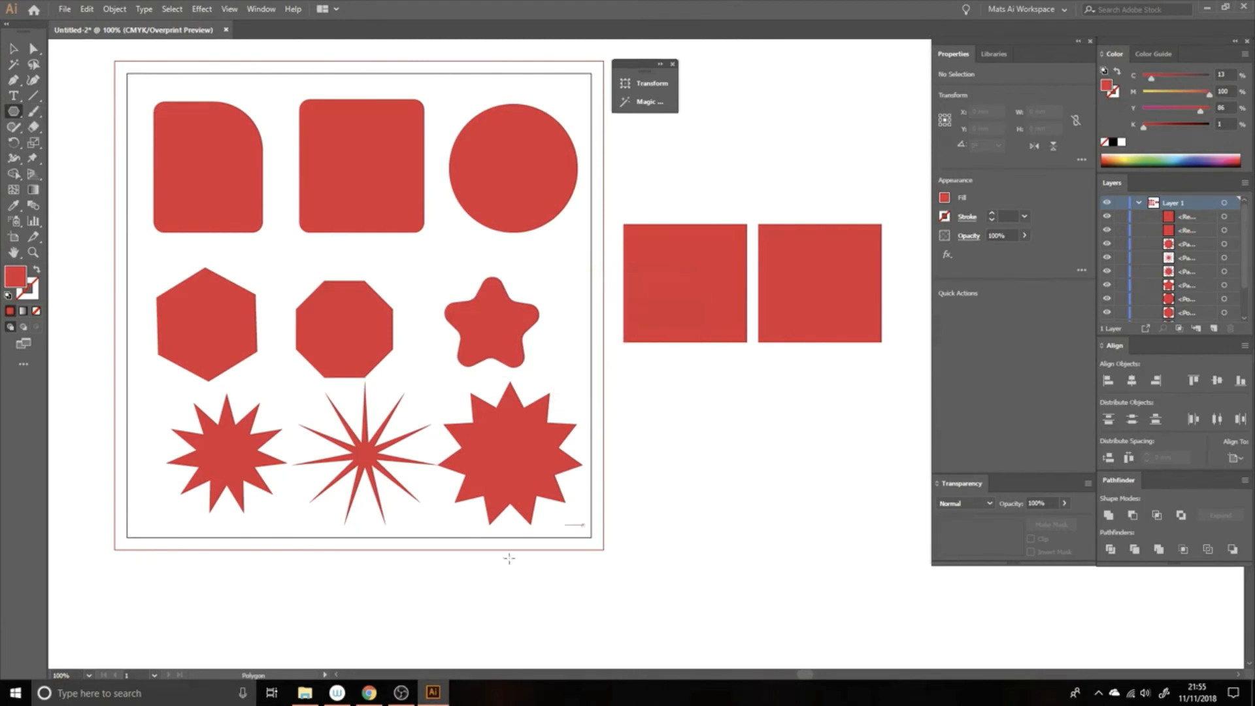
left_click(404, 694)
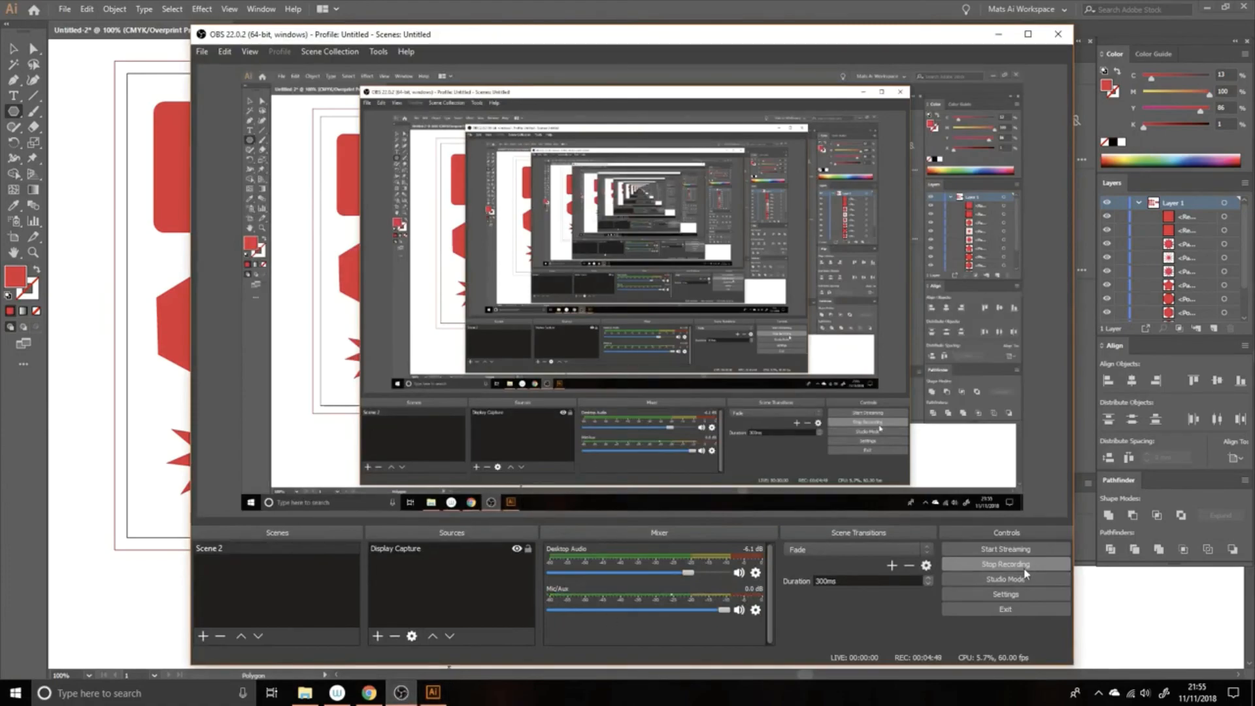